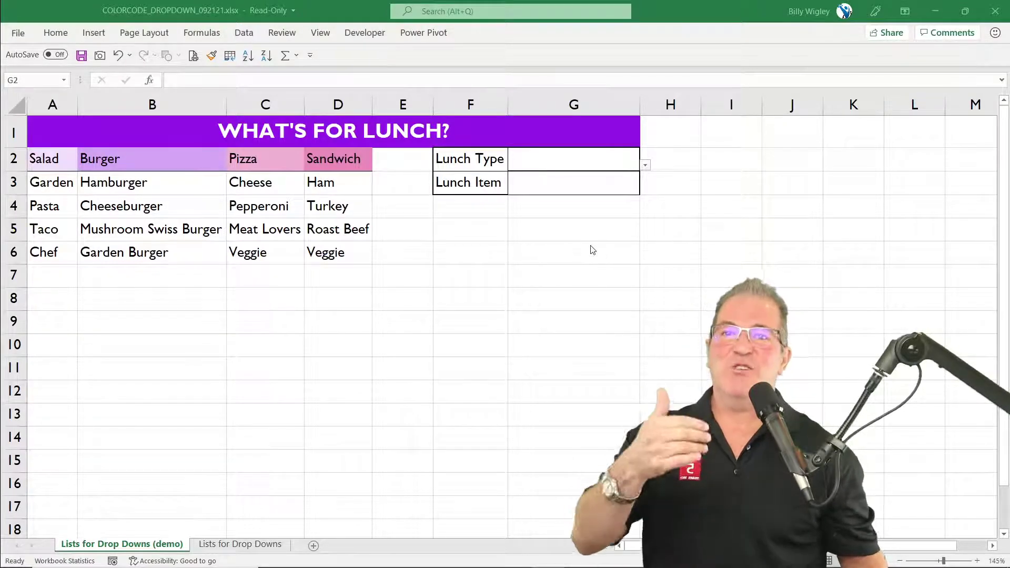
# Step: Cycle Lunch Type G2 through Salad, Burger, Pizza and finally Sandwich to check the header colours
pyautogui.click(647, 167)
pyautogui.click(646, 167)
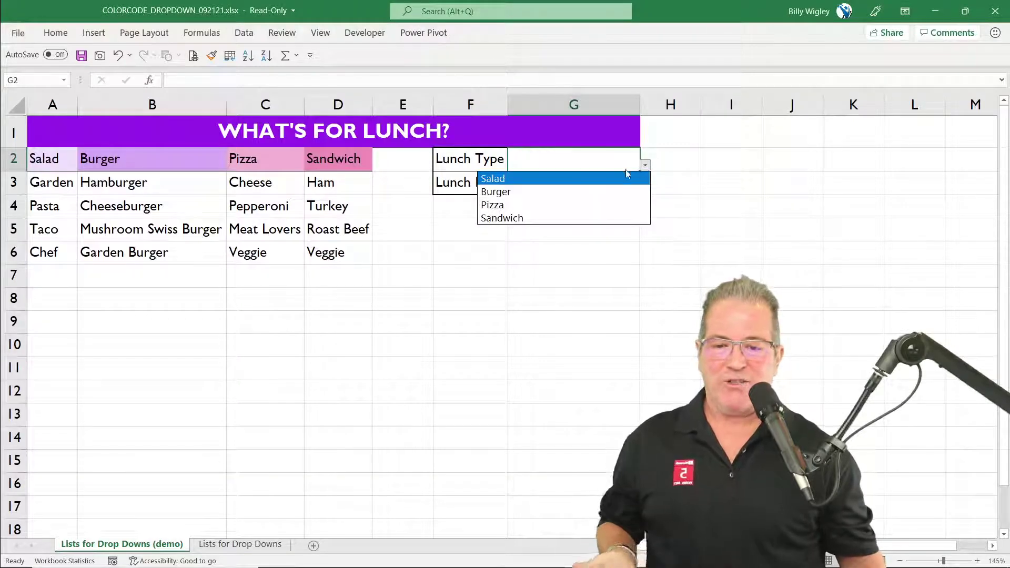
pyautogui.click(576, 182)
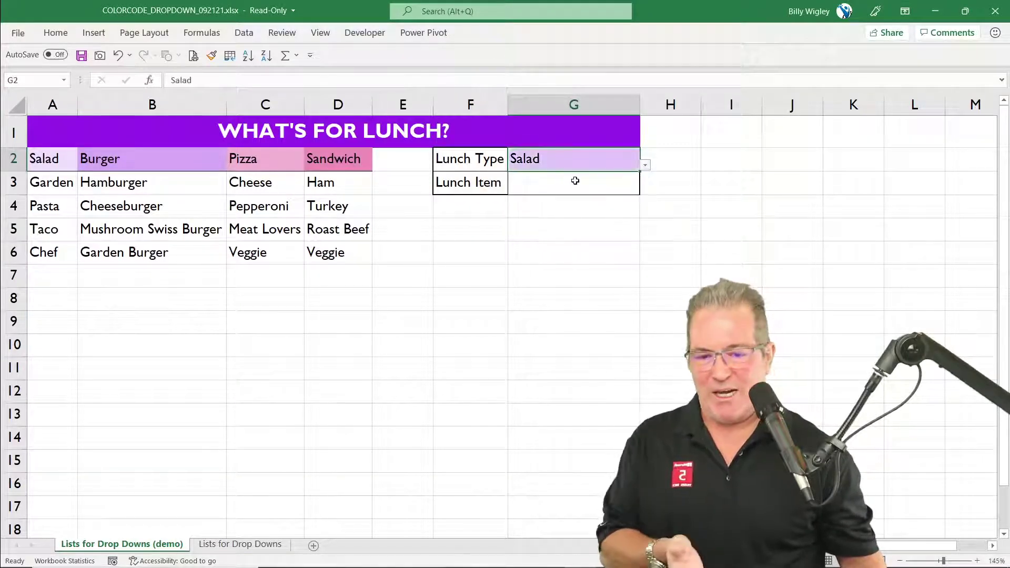
pyautogui.click(646, 166)
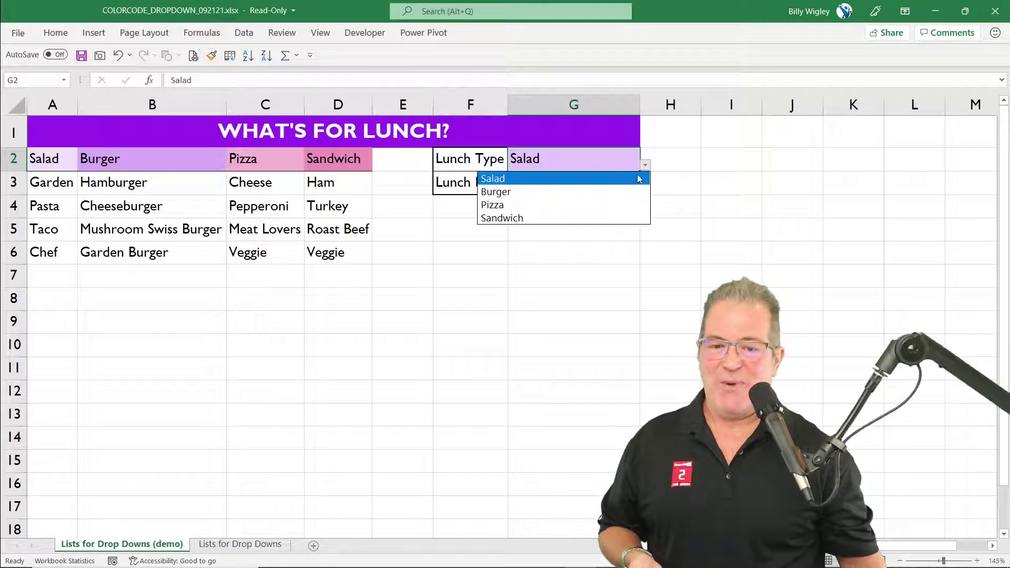
pyautogui.click(603, 189)
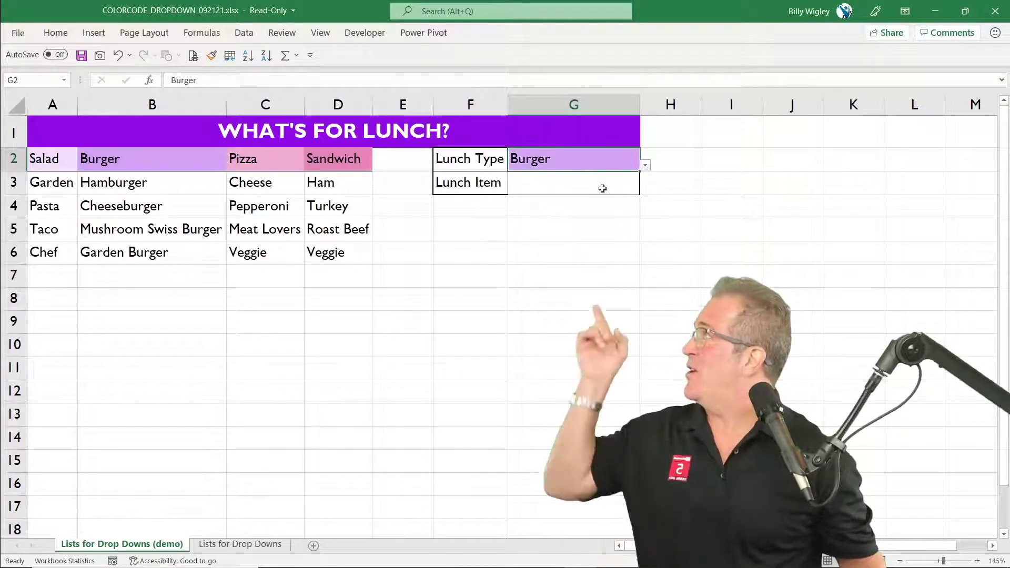
pyautogui.click(645, 166)
pyautogui.click(608, 205)
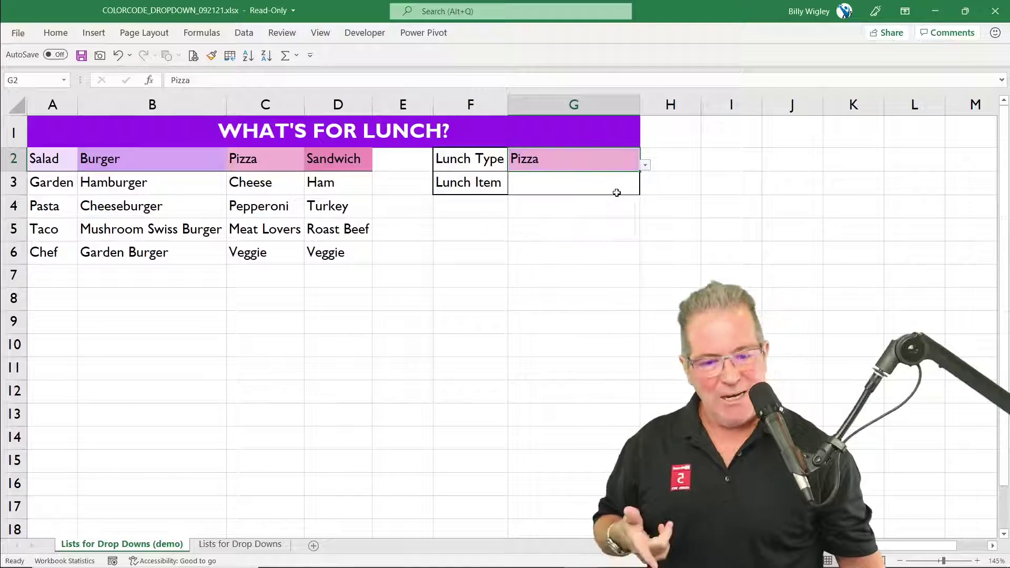
pyautogui.click(646, 165)
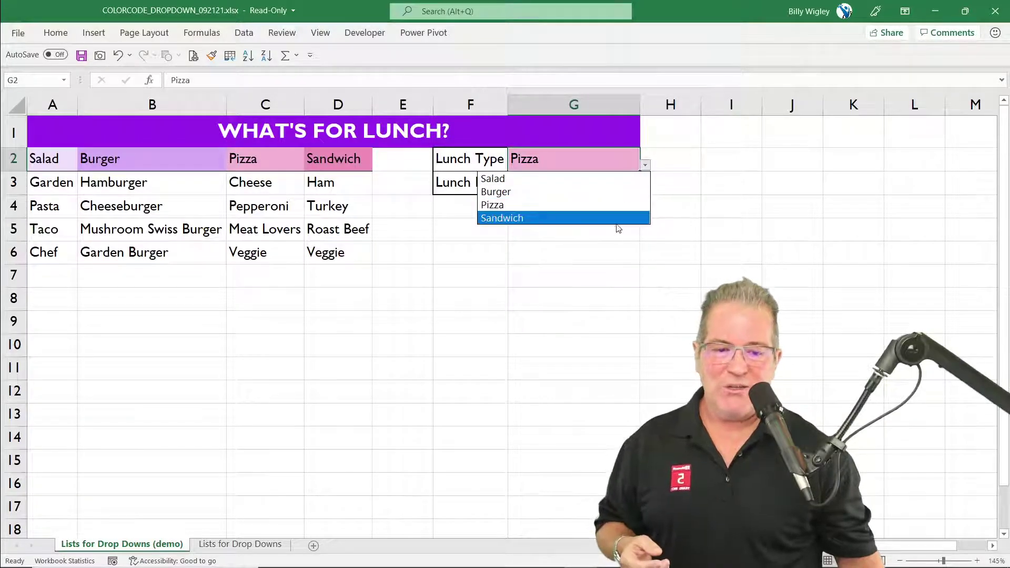
pyautogui.click(616, 219)
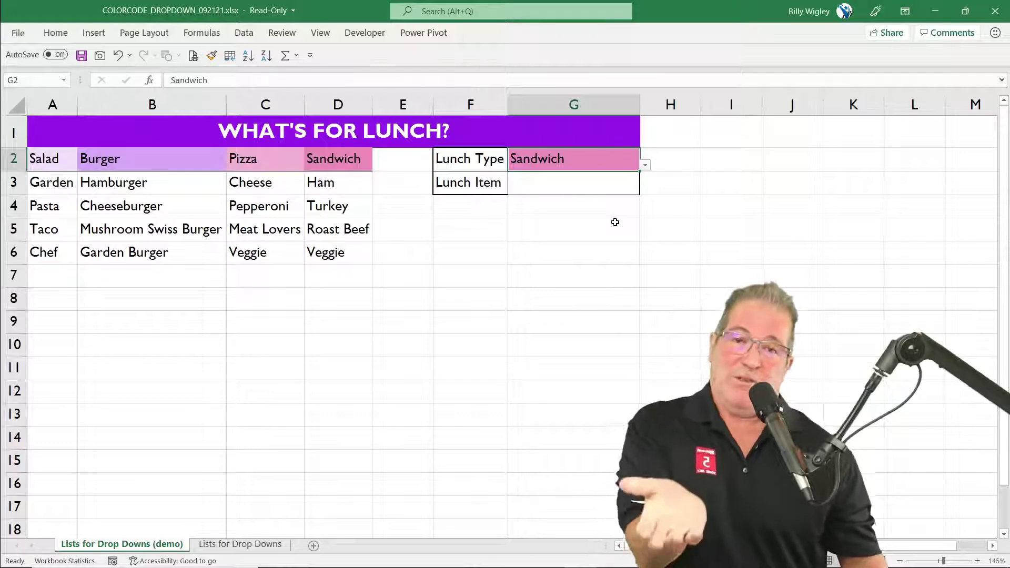
# Step: Set Lunch Item G3 to Turkey from its dropdown
pyautogui.click(610, 185)
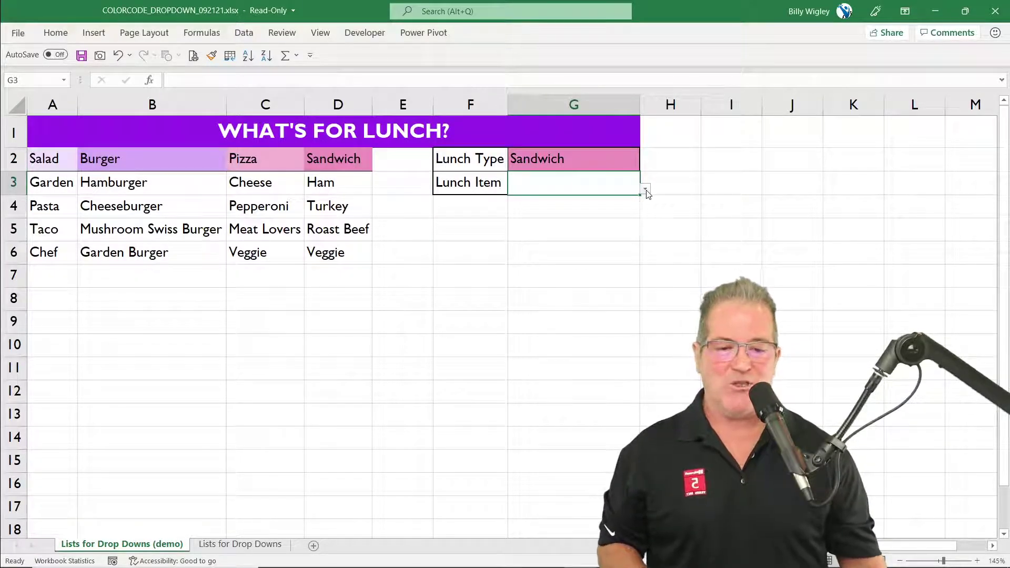
pyautogui.click(645, 189)
pyautogui.click(626, 215)
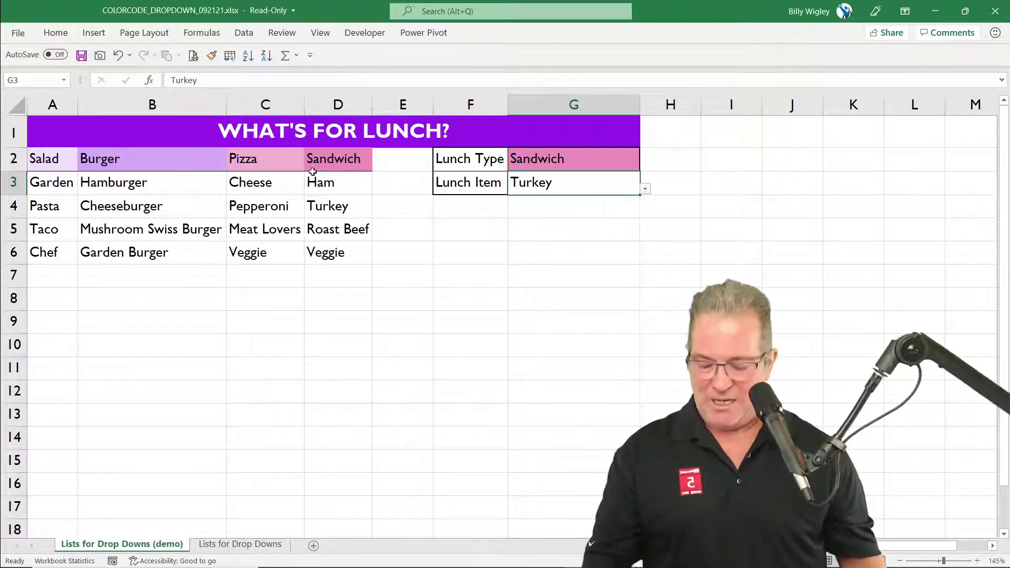
# Step: Highlight the coloured header row A2:D2, then the Lunch Type and Lunch Item area
pyautogui.moveTo(29, 141)
pyautogui.mouseDown()
pyautogui.moveTo(372, 212)
pyautogui.moveTo(385, 184)
pyautogui.mouseUp()
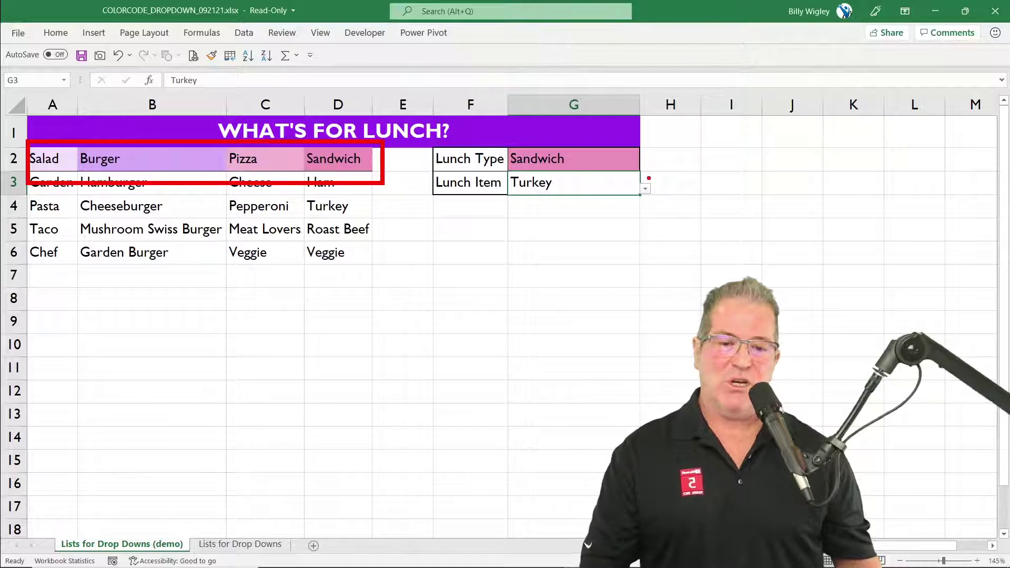
pyautogui.moveTo(640, 162); pyautogui.dragTo(767, 149)
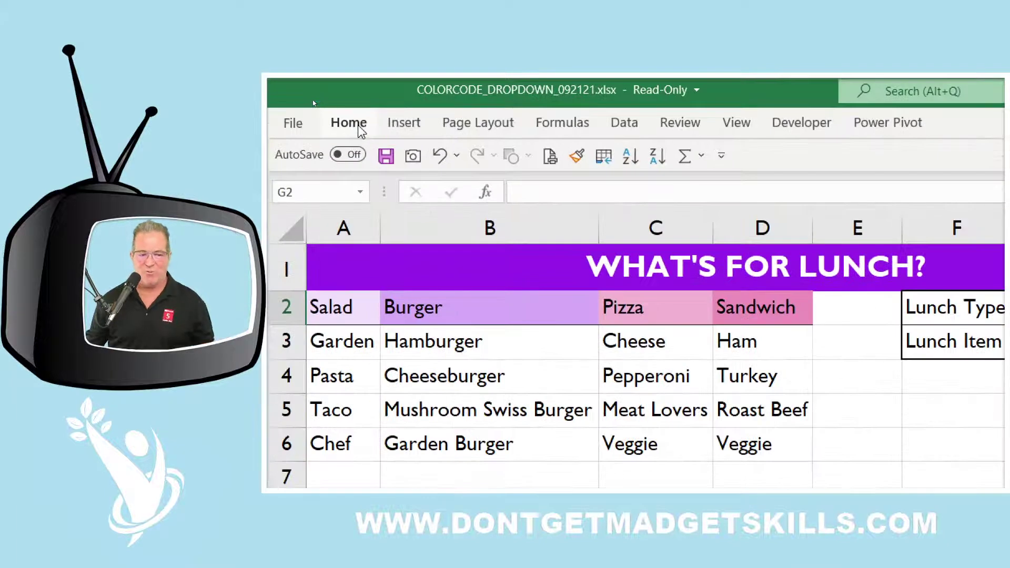
# Step: Bring up the Home tab's Conditional Formatting menu for cell G2
pyautogui.click(349, 122)
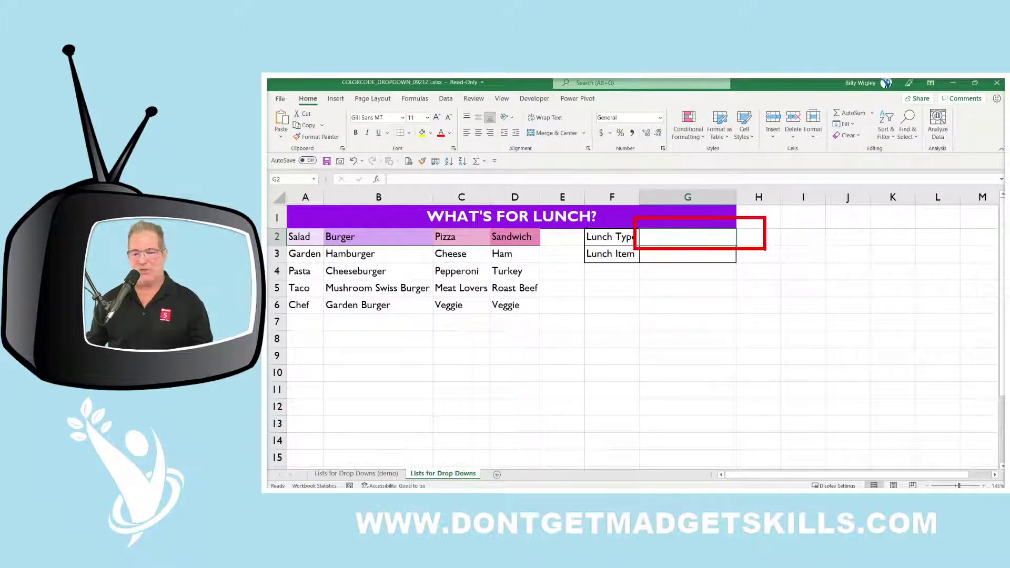
pyautogui.click(688, 132)
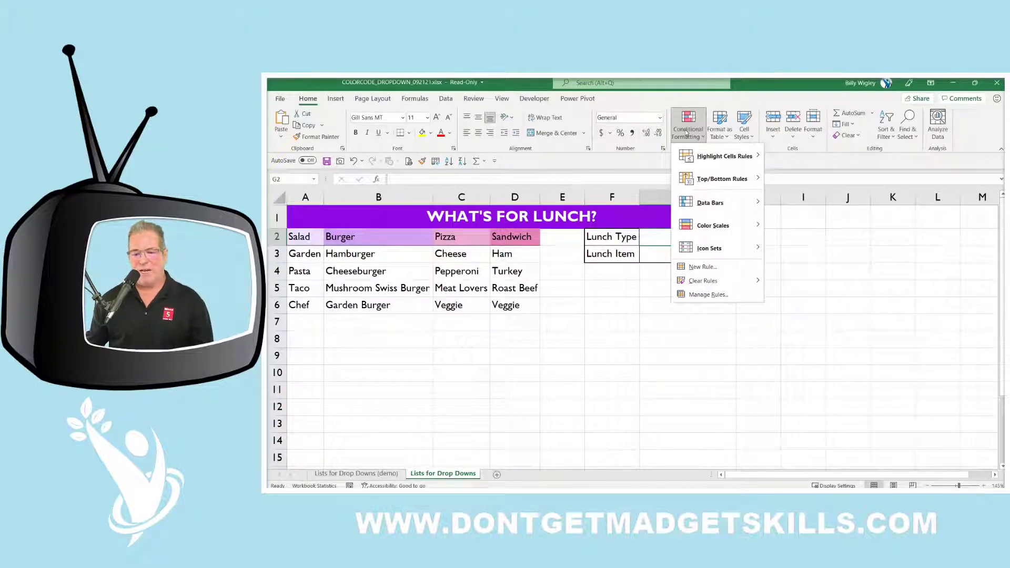
# Step: Start a new G2 rule that formats cells with specific text containing =$A$2
pyautogui.click(752, 268)
pyautogui.moveTo(680, 271); pyautogui.dragTo(664, 281)
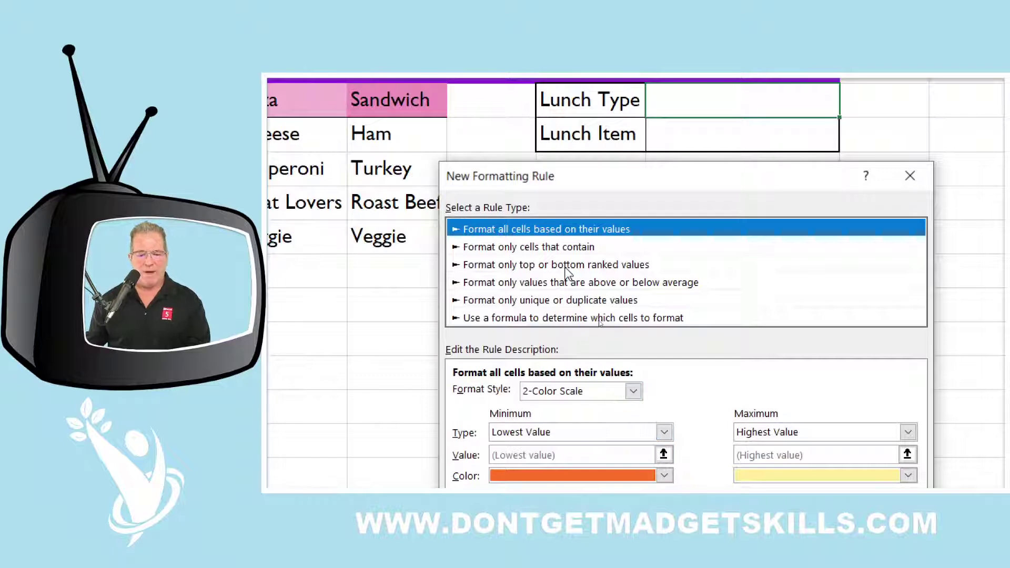
pyautogui.click(572, 248)
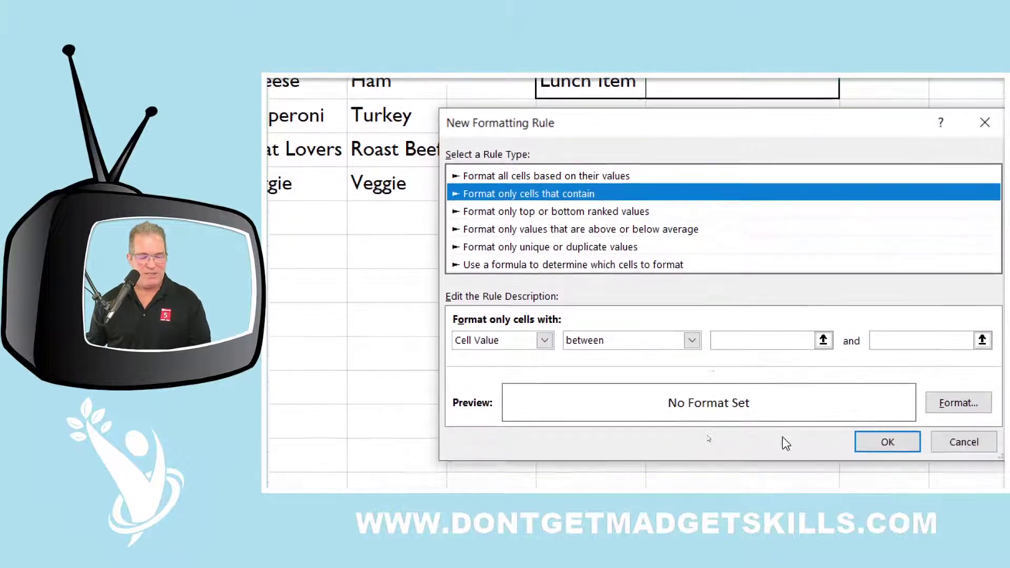
pyautogui.click(545, 301)
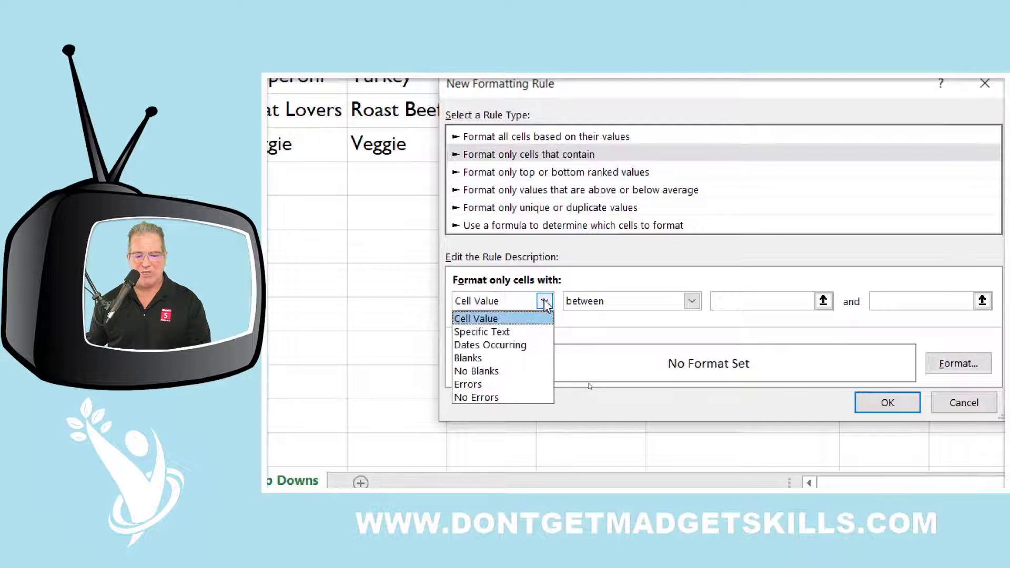
pyautogui.click(514, 333)
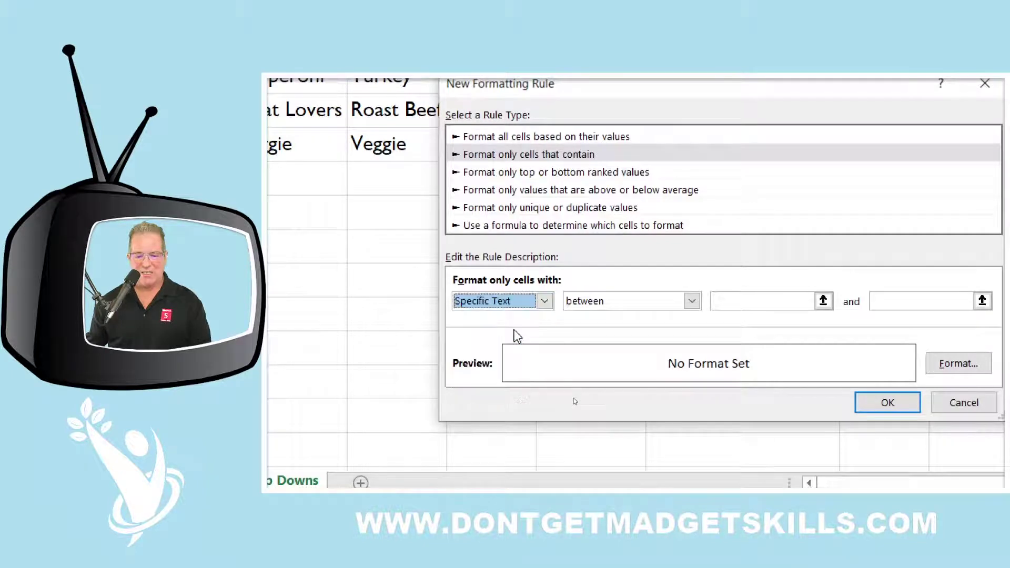
pyautogui.click(717, 302)
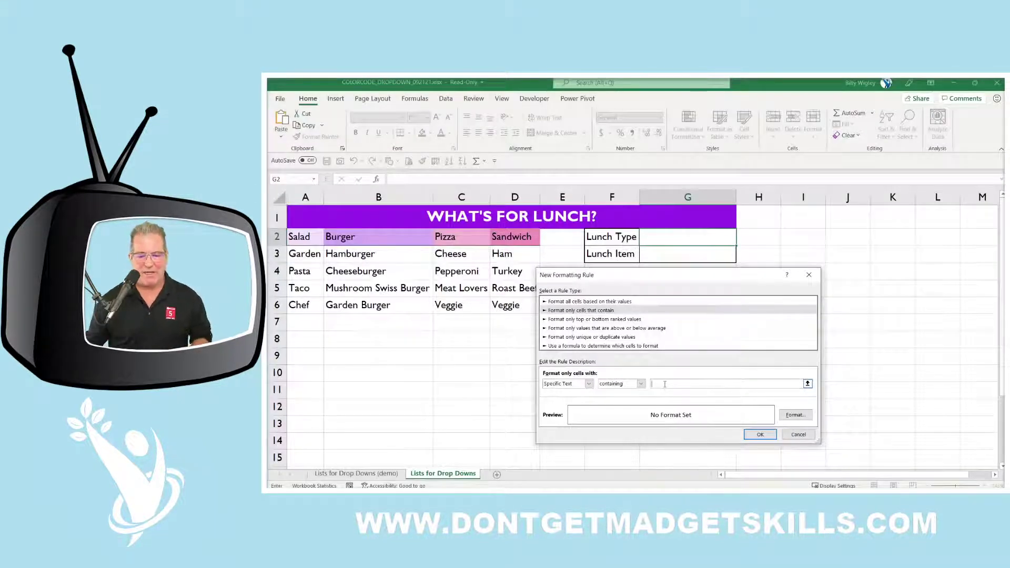
pyautogui.click(308, 238)
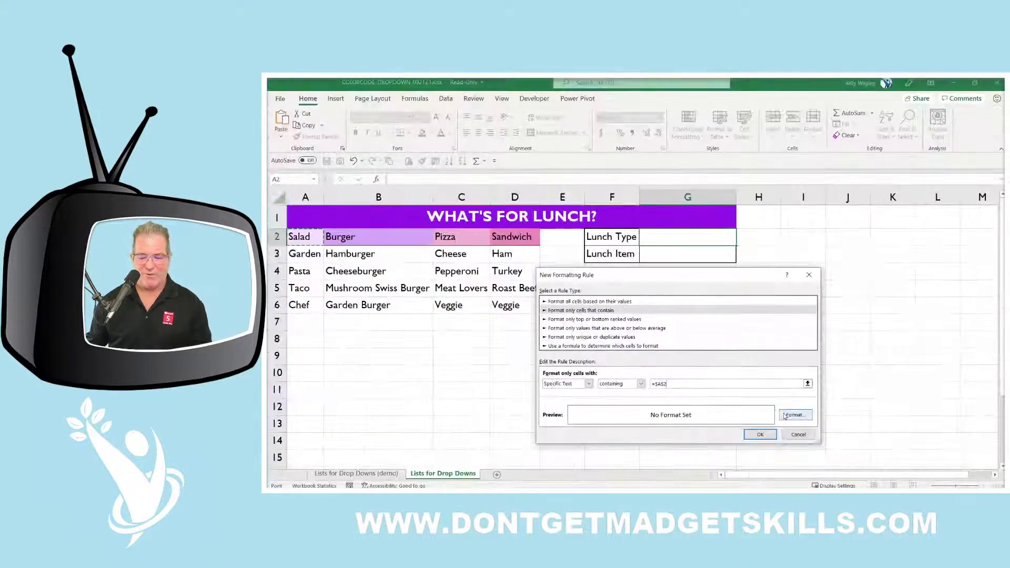
# Step: Give the =$A$2 rule a light purple Salad fill and save it
pyautogui.click(790, 416)
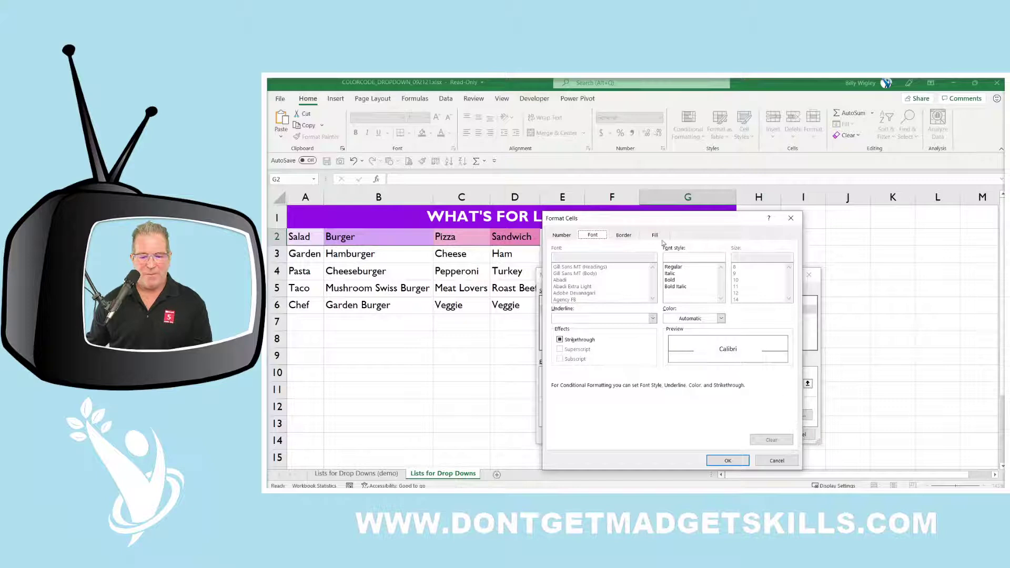
pyautogui.click(656, 236)
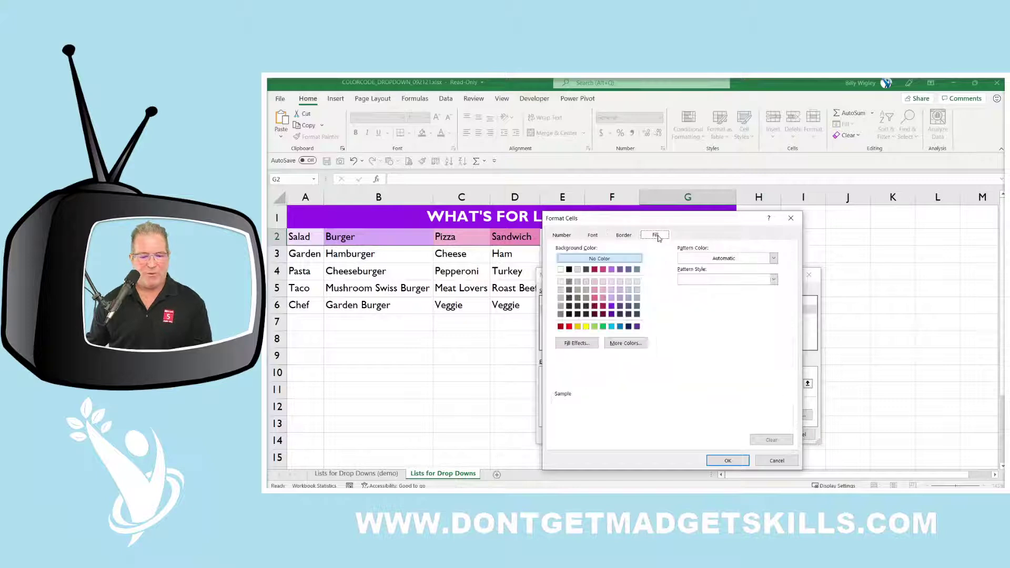
pyautogui.click(612, 290)
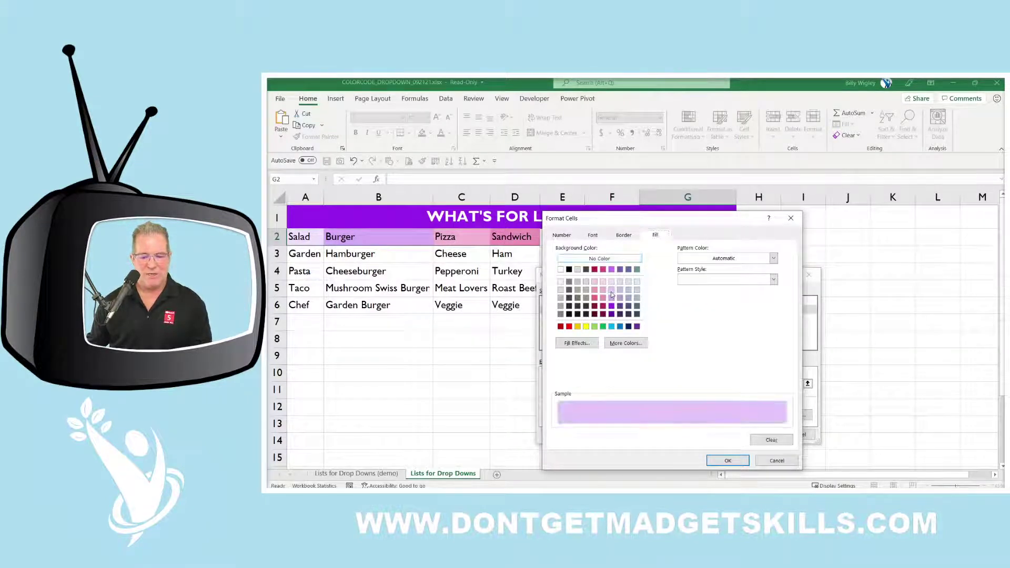
pyautogui.click(728, 461)
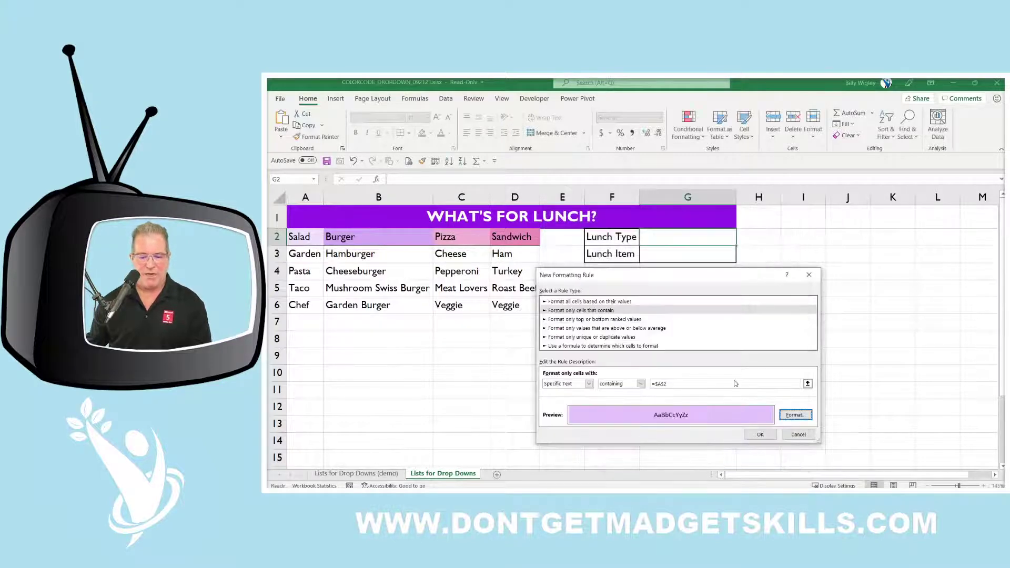
pyautogui.click(768, 437)
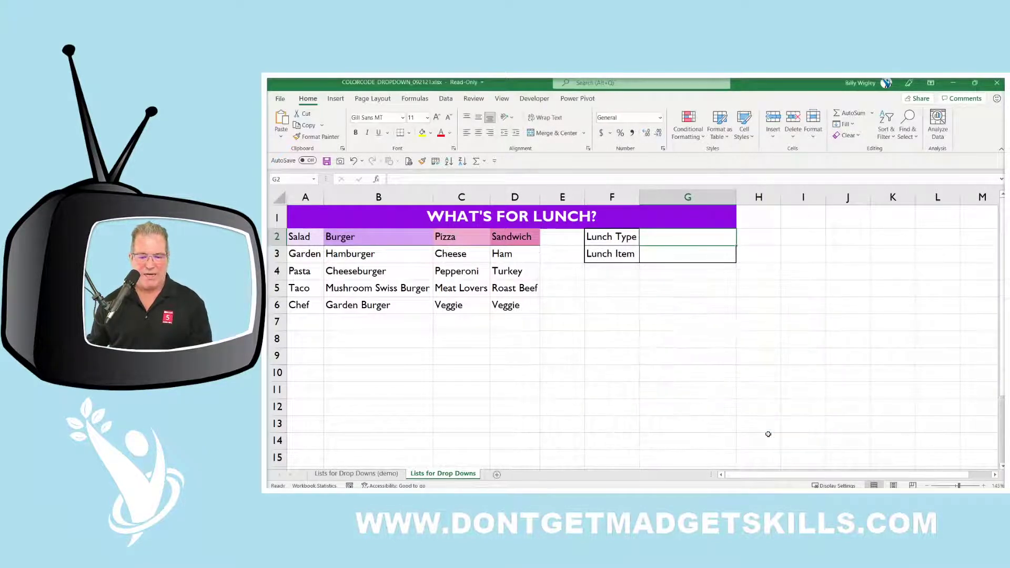
# Step: Duplicate the =$A$2 rule in the Rules Manager and open the copy for editing
pyautogui.click(692, 138)
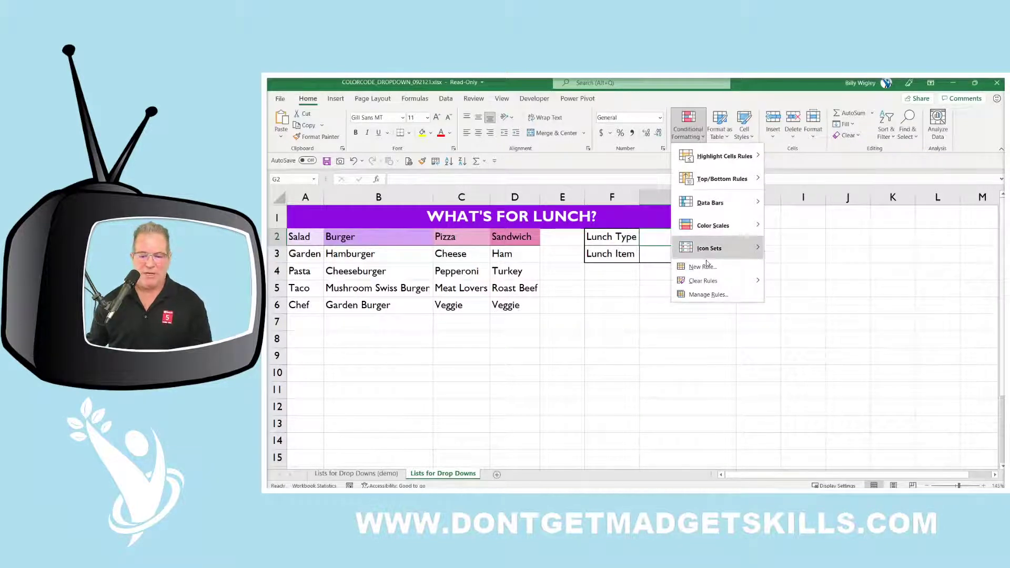
pyautogui.click(706, 295)
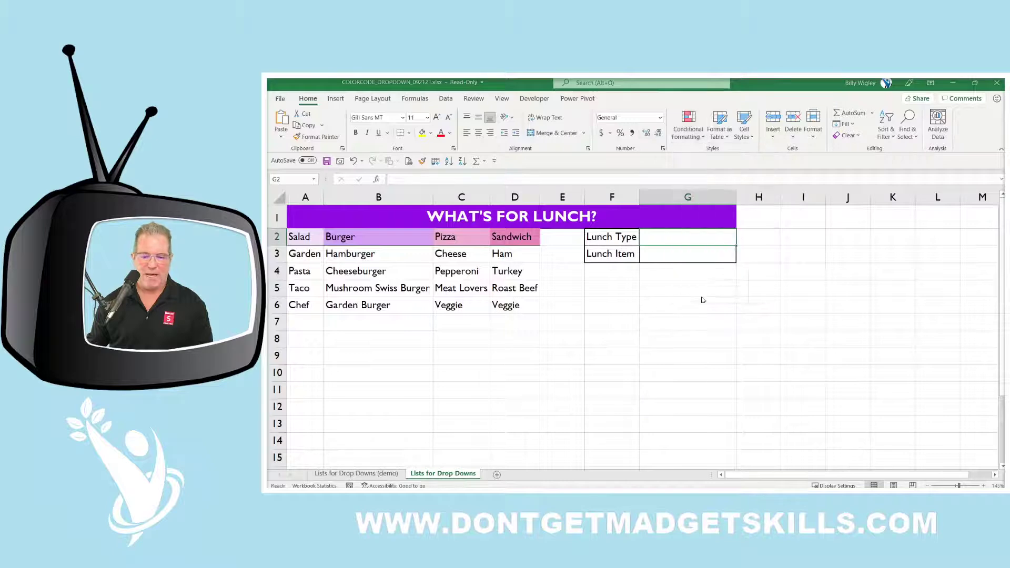
pyautogui.click(590, 347)
pyautogui.moveTo(664, 299); pyautogui.dragTo(711, 284)
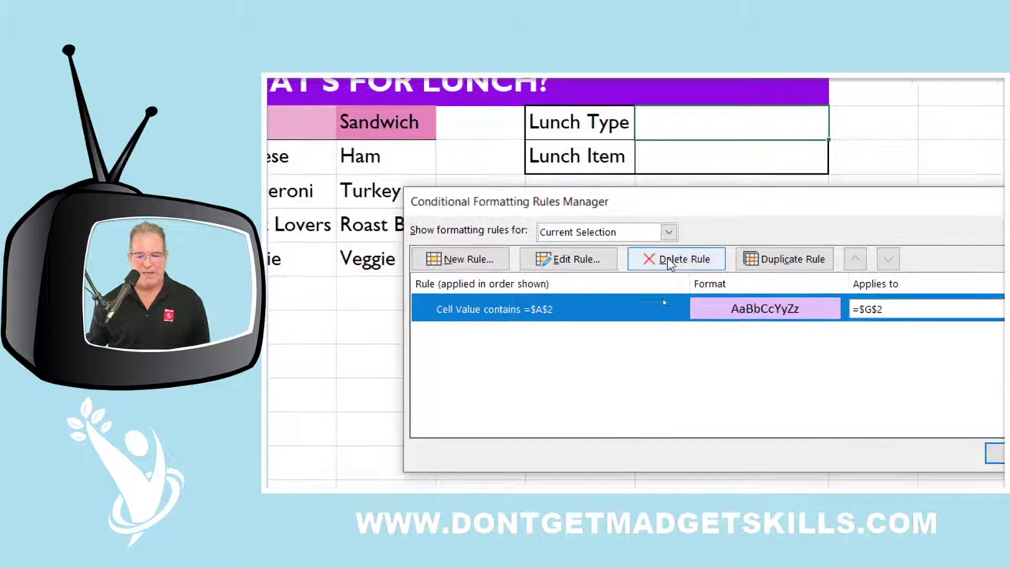
pyautogui.click(792, 258)
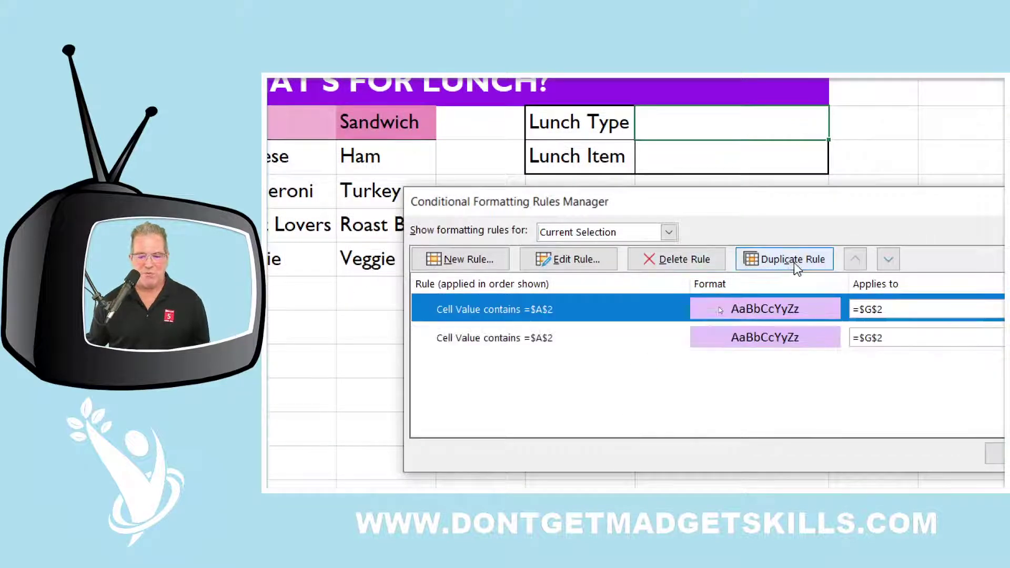
pyautogui.doubleClick(605, 312)
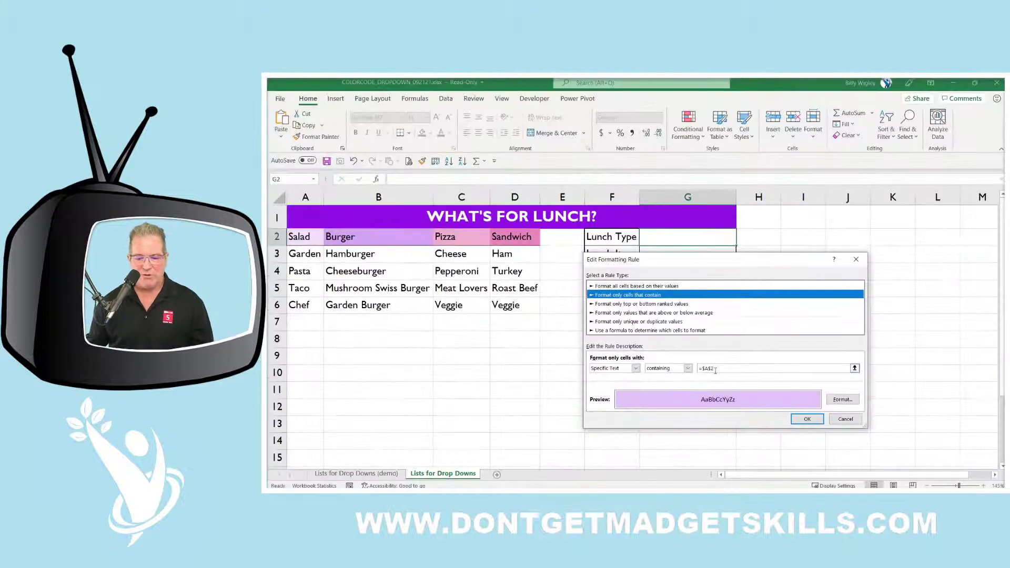
pyautogui.click(703, 368)
# Step: Change the copied rule to match =$B$2 with a darker purple Burger fill
pyautogui.write('+')
pyautogui.click(405, 238)
pyautogui.click(700, 371)
pyautogui.press('BackSpace')
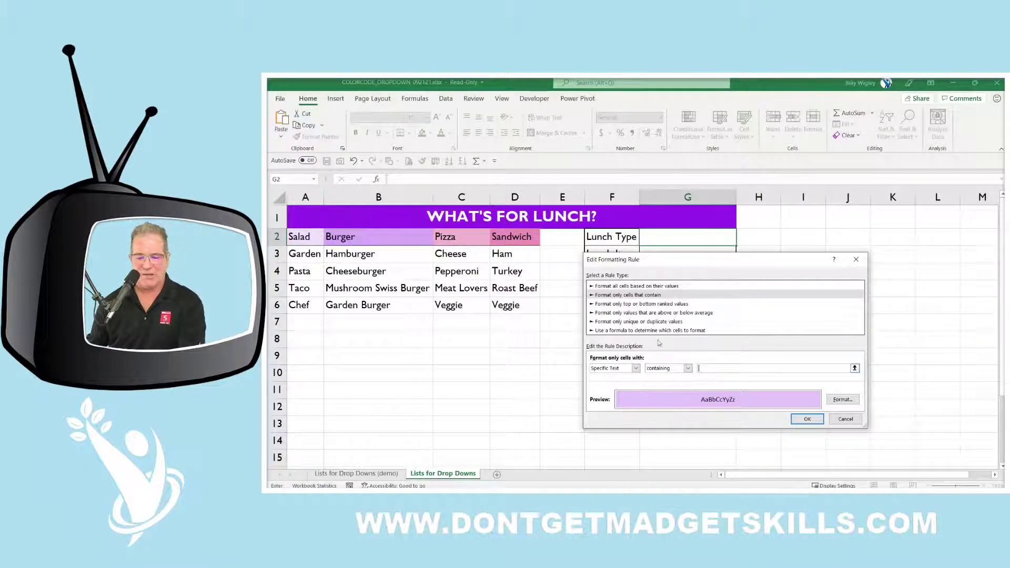
pyautogui.click(417, 237)
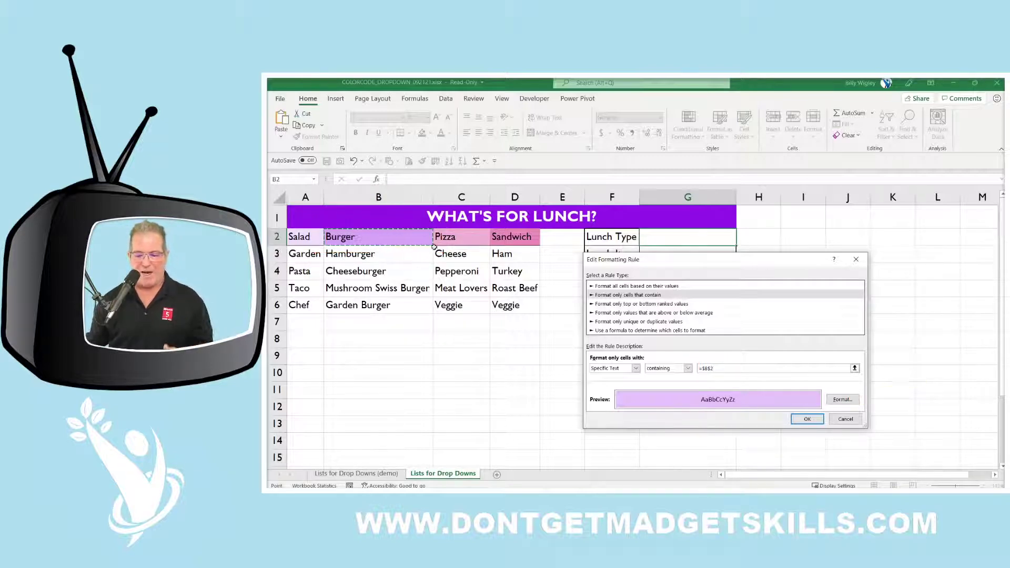
pyautogui.click(843, 401)
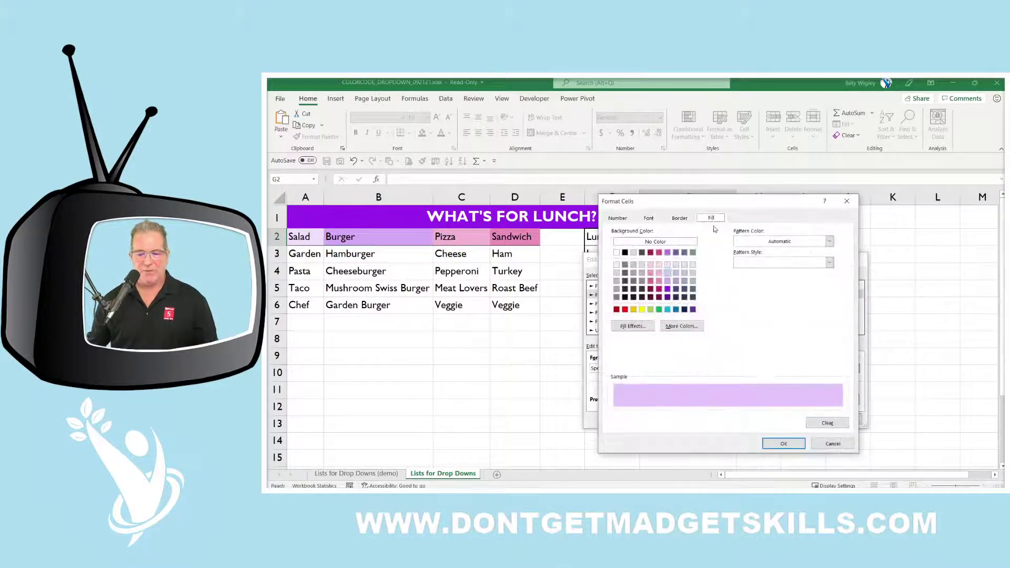
pyautogui.click(668, 281)
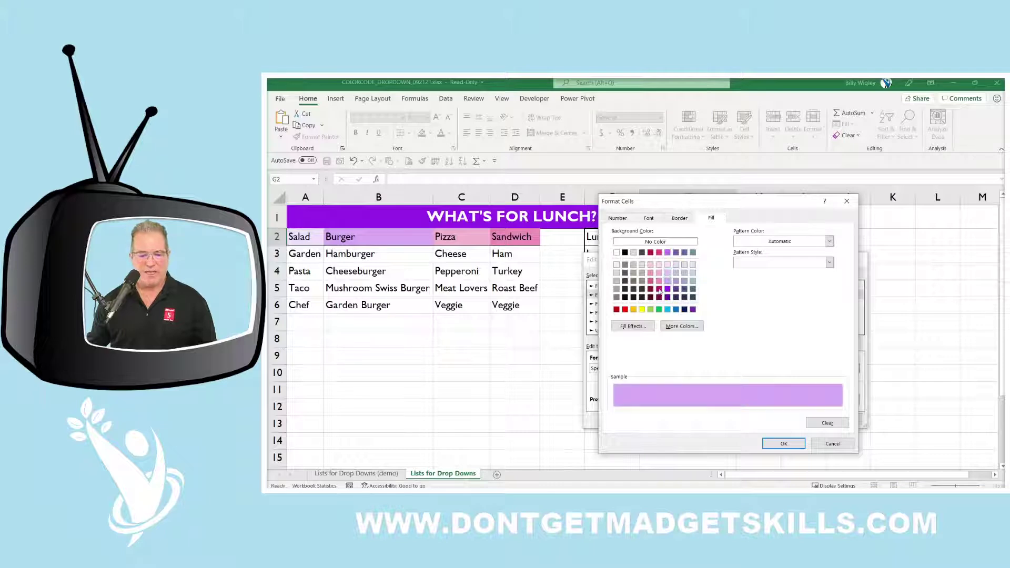
pyautogui.click(785, 444)
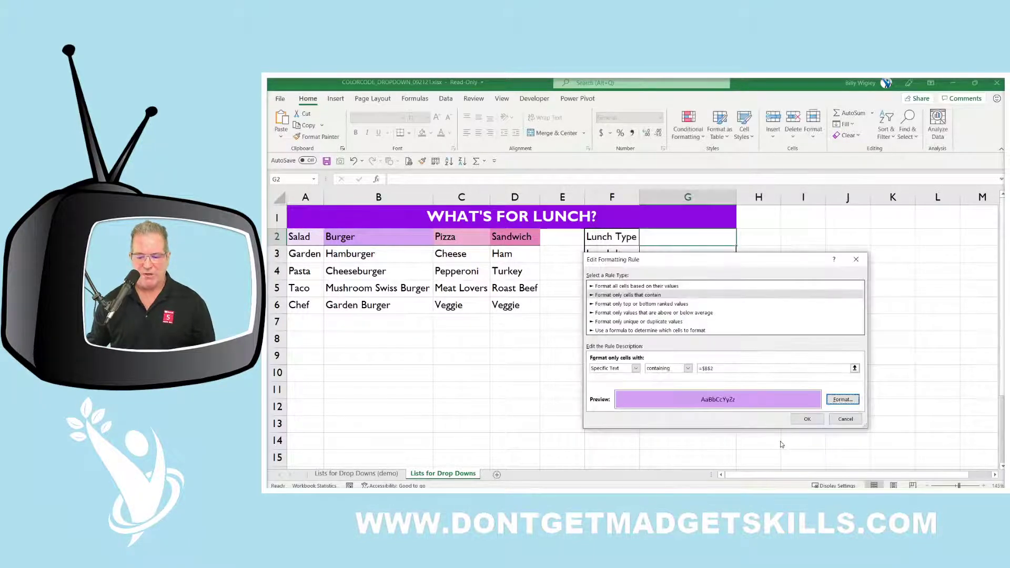
pyautogui.click(805, 419)
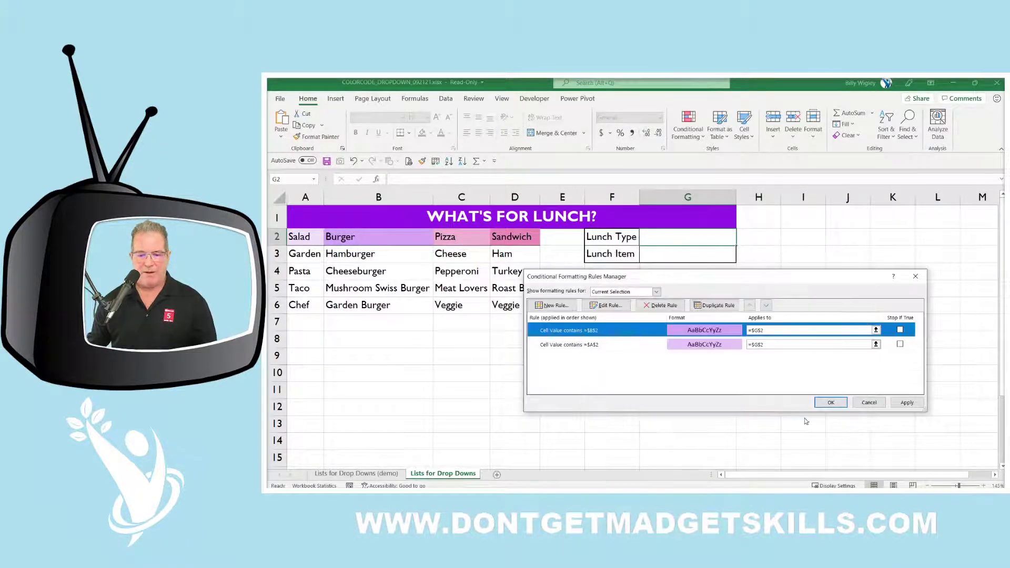
# Step: Duplicate the =$B$2 rule and change the copy to =$C$2 with a pink Pizza fill
pyautogui.click(710, 307)
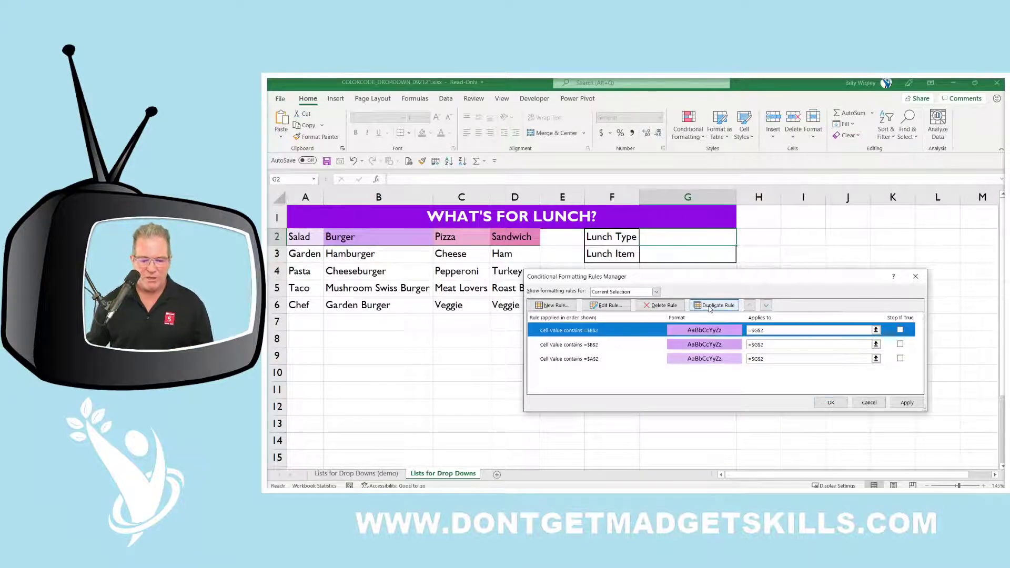
pyautogui.doubleClick(615, 330)
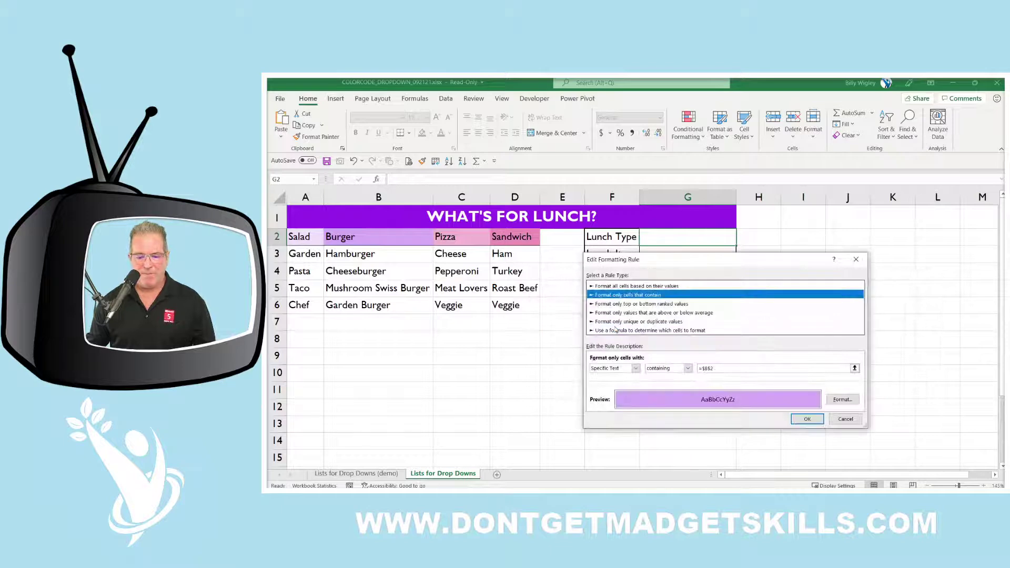
pyautogui.moveTo(725, 367); pyautogui.dragTo(697, 368)
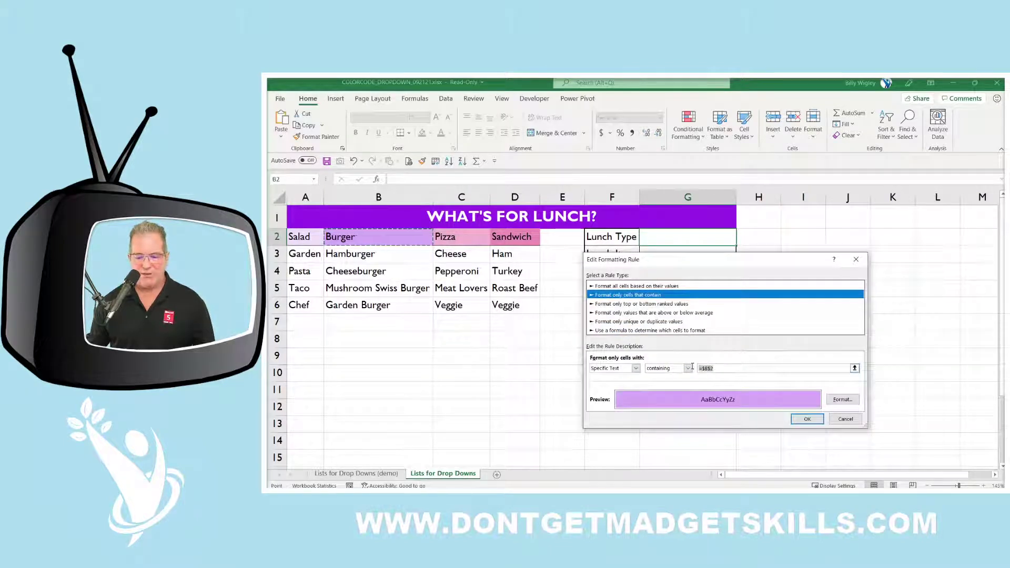
pyautogui.press('Delete')
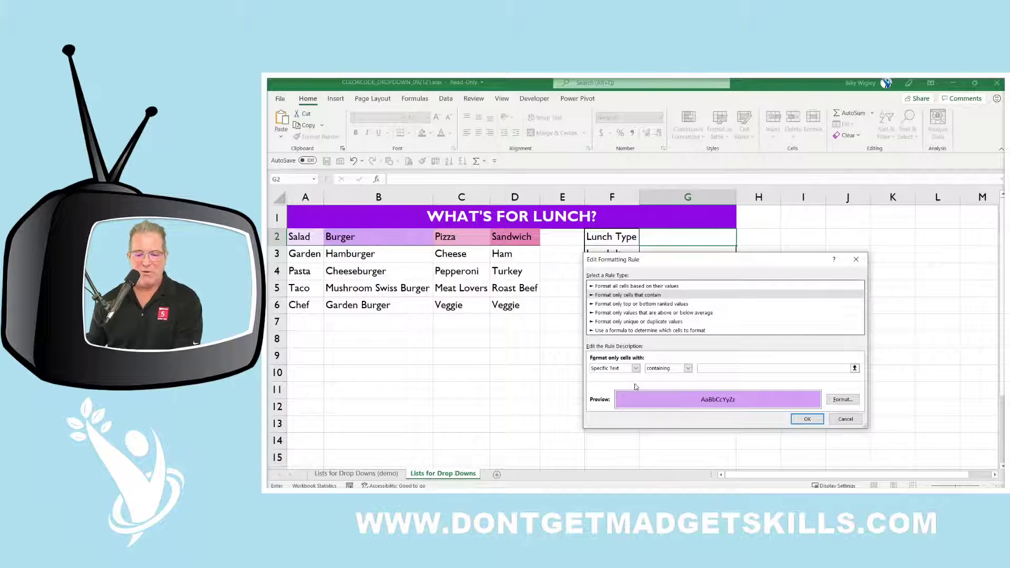
pyautogui.click(472, 236)
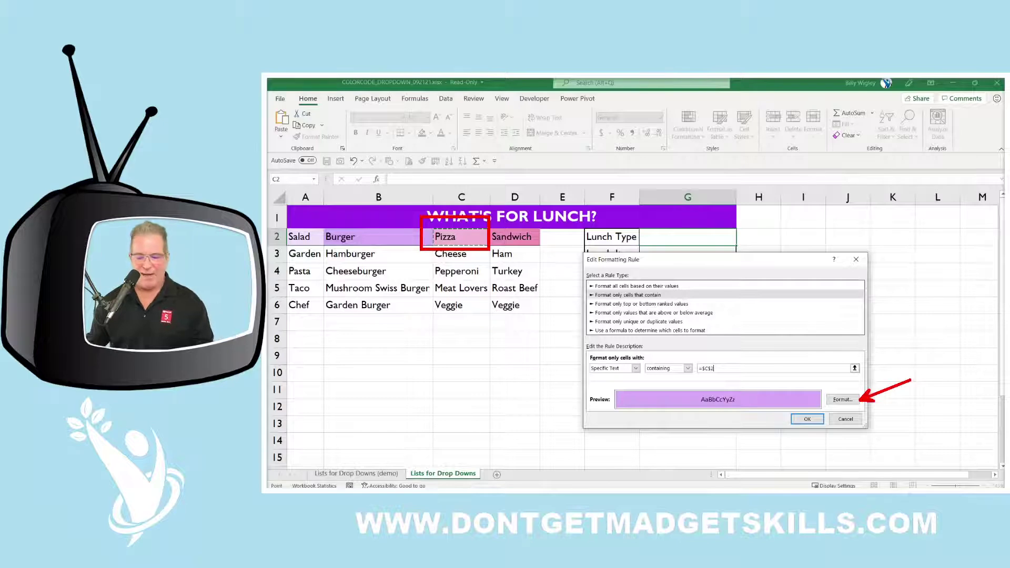
pyautogui.click(844, 401)
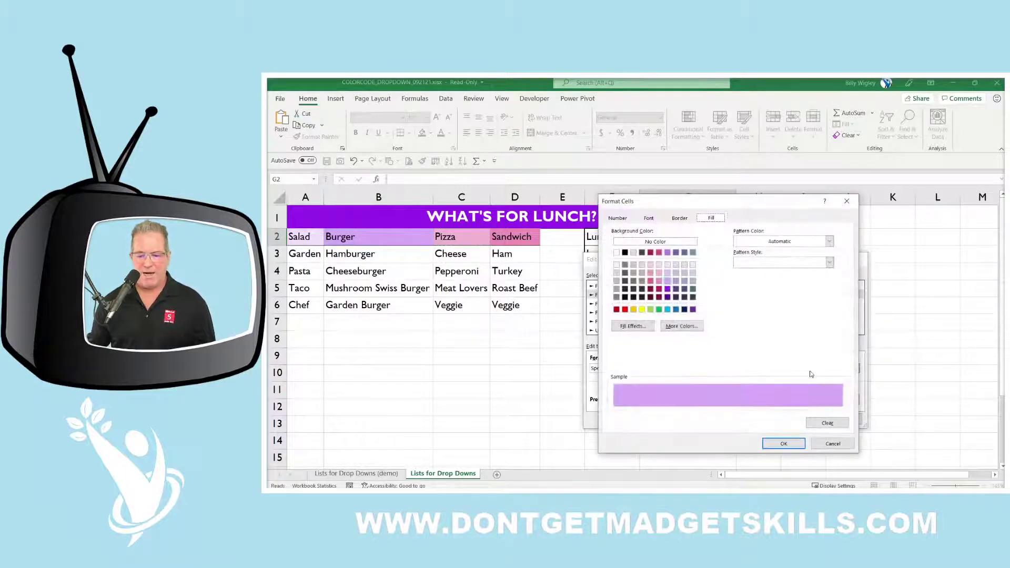
pyautogui.click(658, 273)
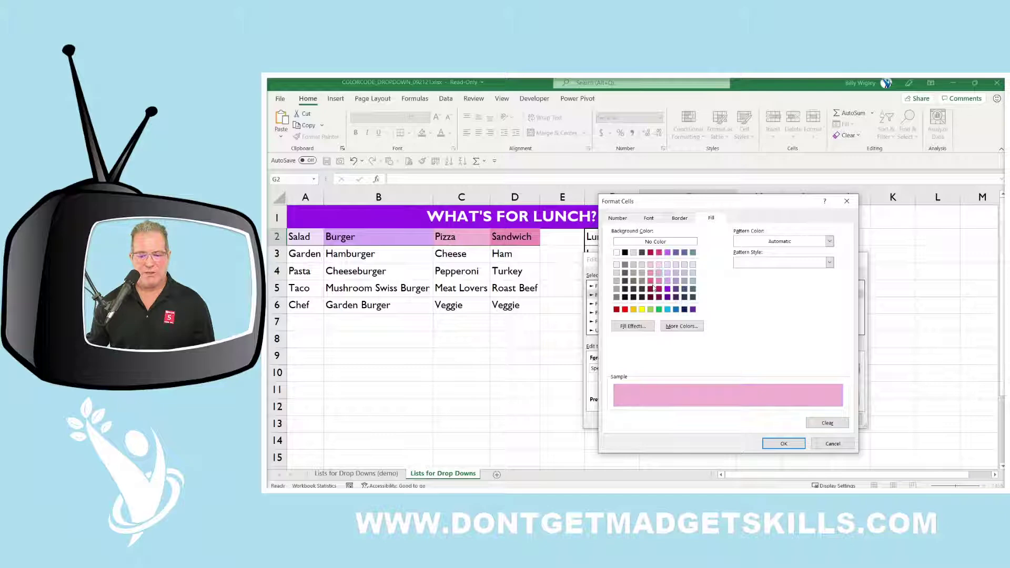
pyautogui.click(784, 444)
pyautogui.click(804, 424)
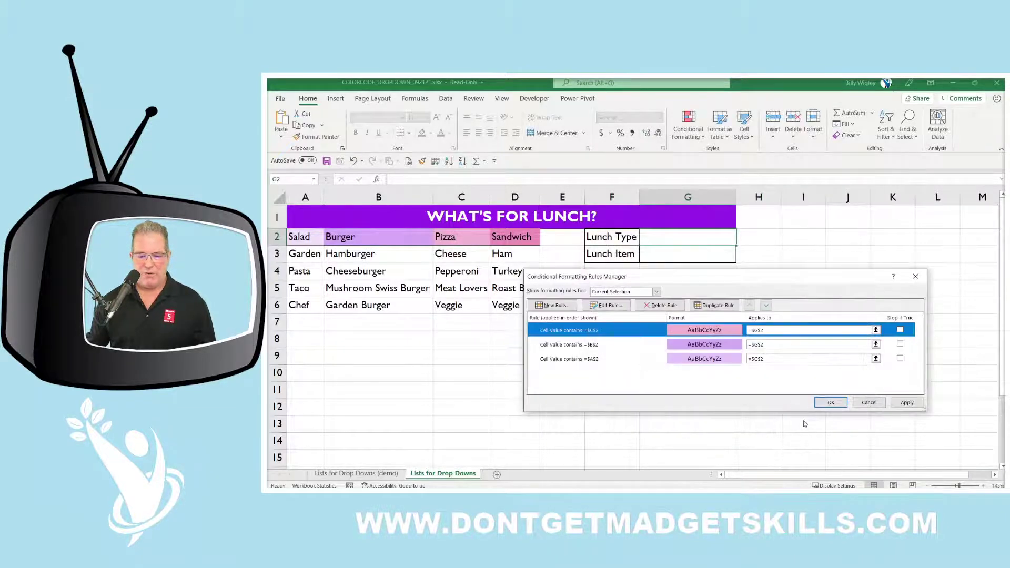
# Step: Duplicate the =$C$2 rule as =$D$2 with a darker pink Sandwich fill, then apply all rules
pyautogui.click(714, 305)
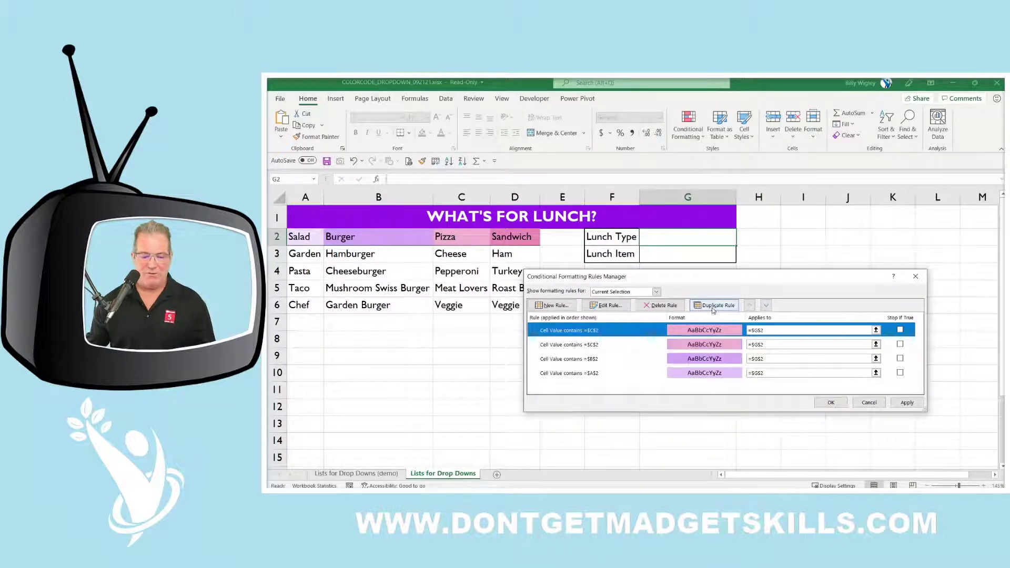
pyautogui.doubleClick(623, 333)
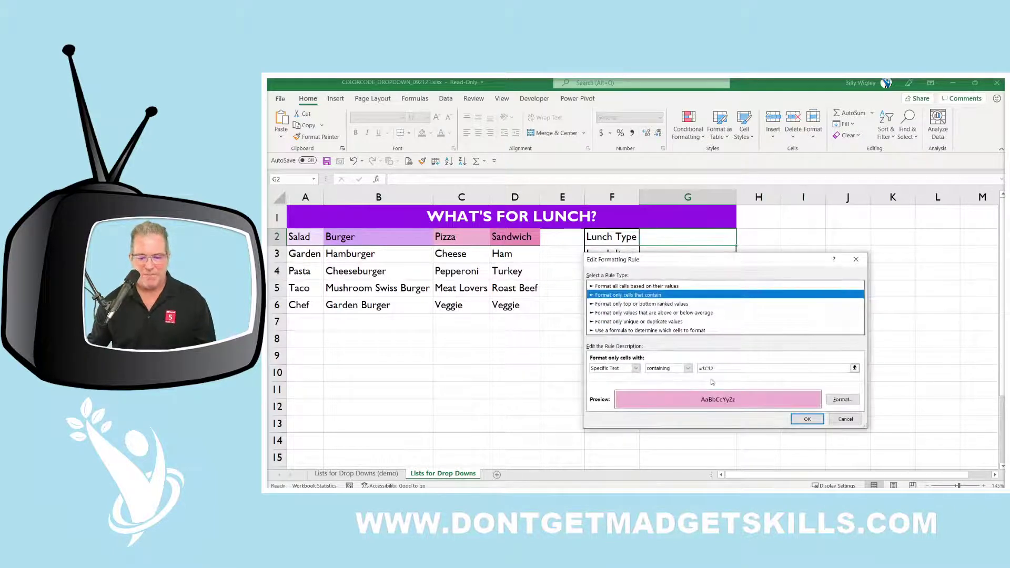
pyautogui.moveTo(721, 369); pyautogui.dragTo(685, 374)
pyautogui.press('BackSpace')
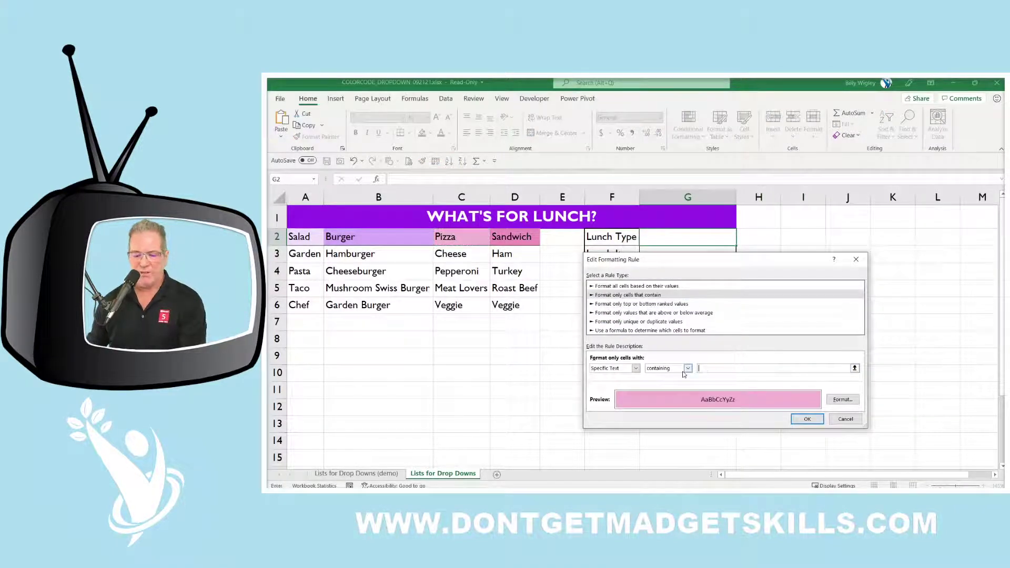
pyautogui.click(521, 238)
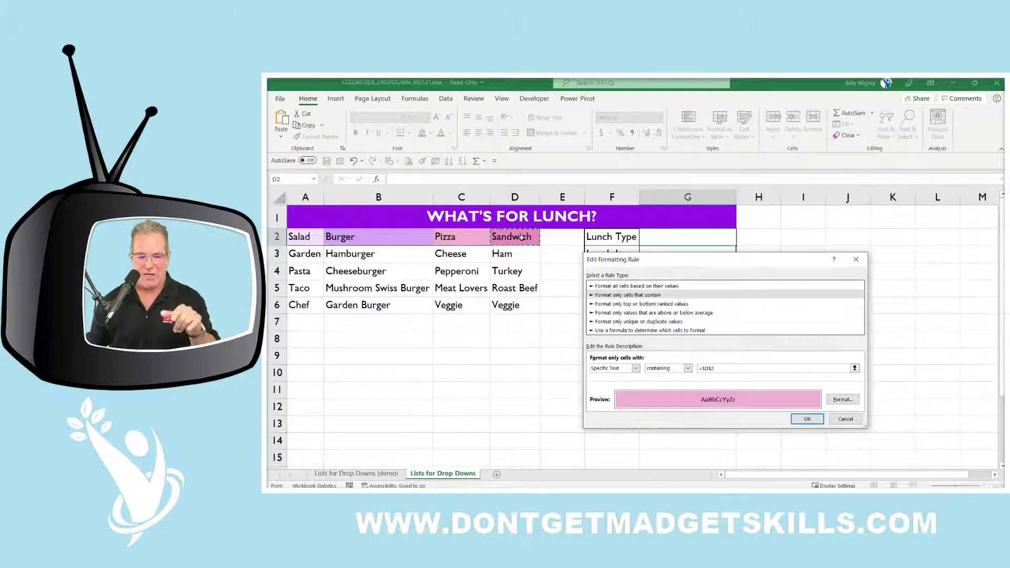
pyautogui.click(844, 400)
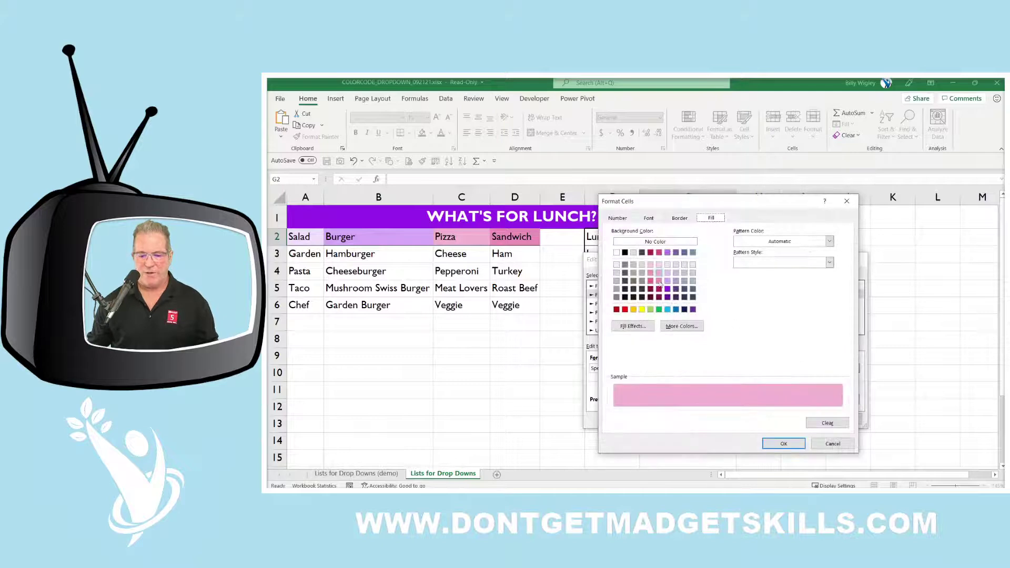
pyautogui.click(659, 281)
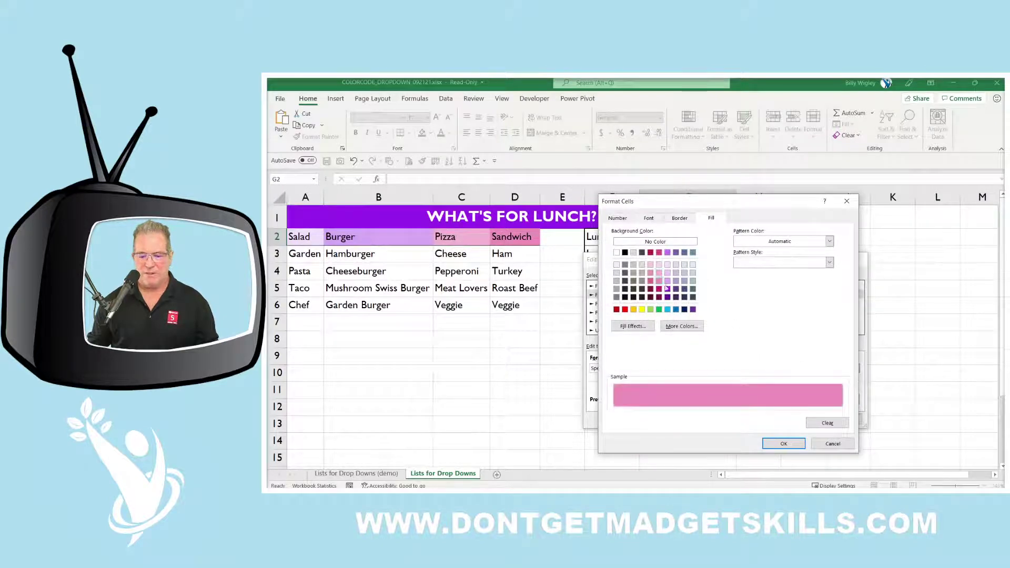
pyautogui.click(784, 445)
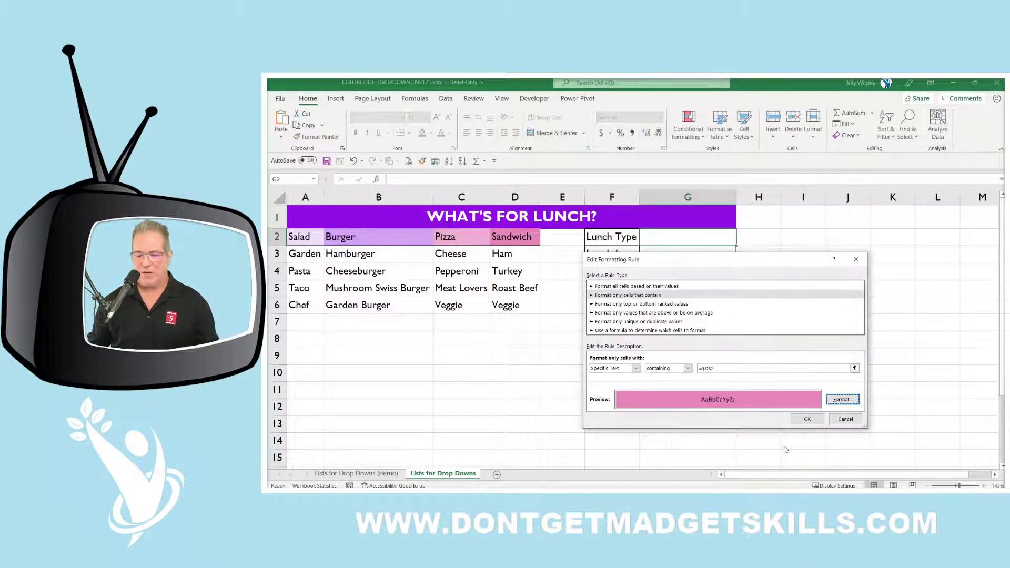
pyautogui.click(808, 419)
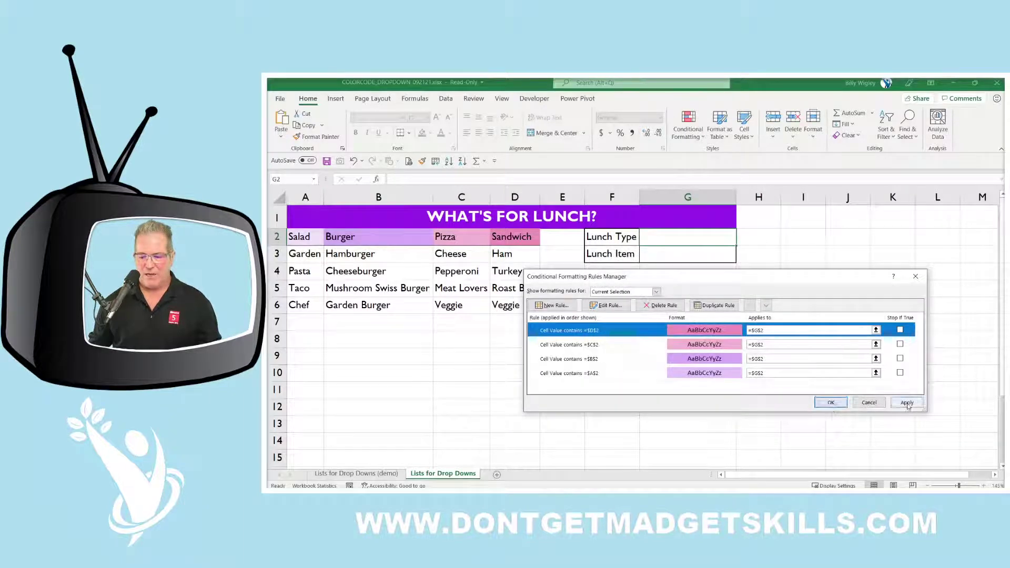
pyautogui.click(832, 404)
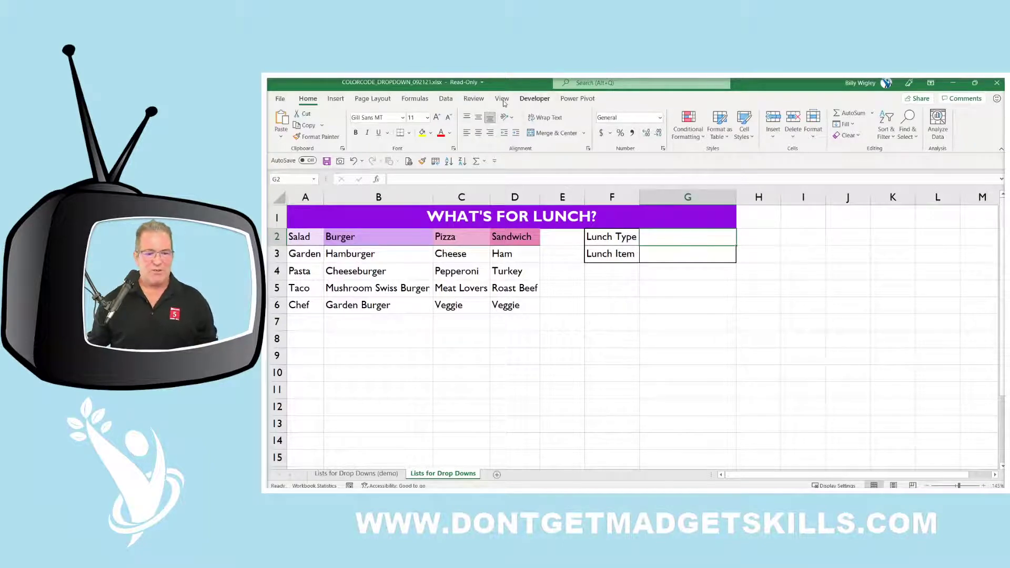
# Step: On the Formulas tab, select the category table A2:D6
pyautogui.click(421, 102)
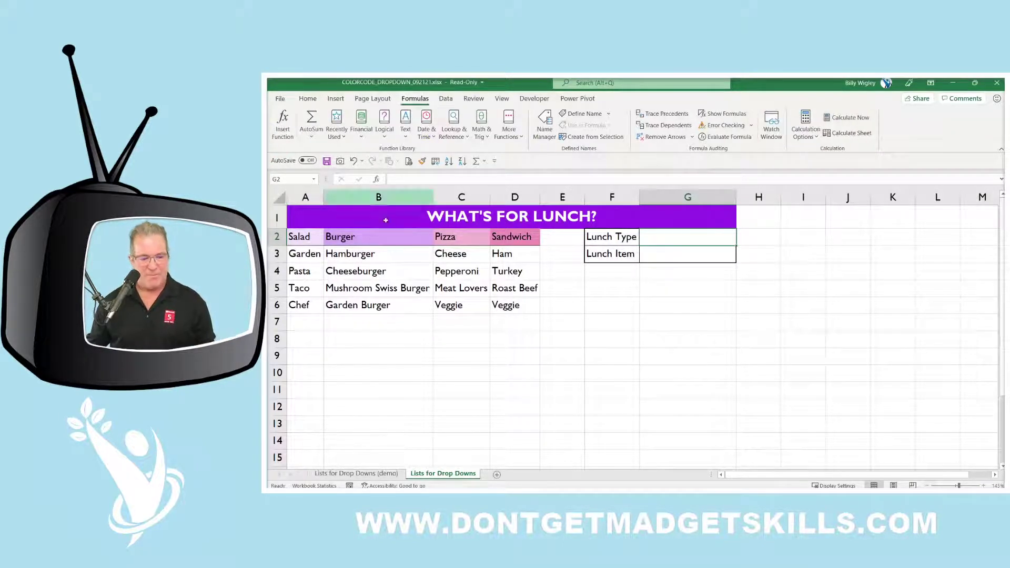
pyautogui.click(312, 237)
pyautogui.moveTo(312, 237); pyautogui.dragTo(505, 308)
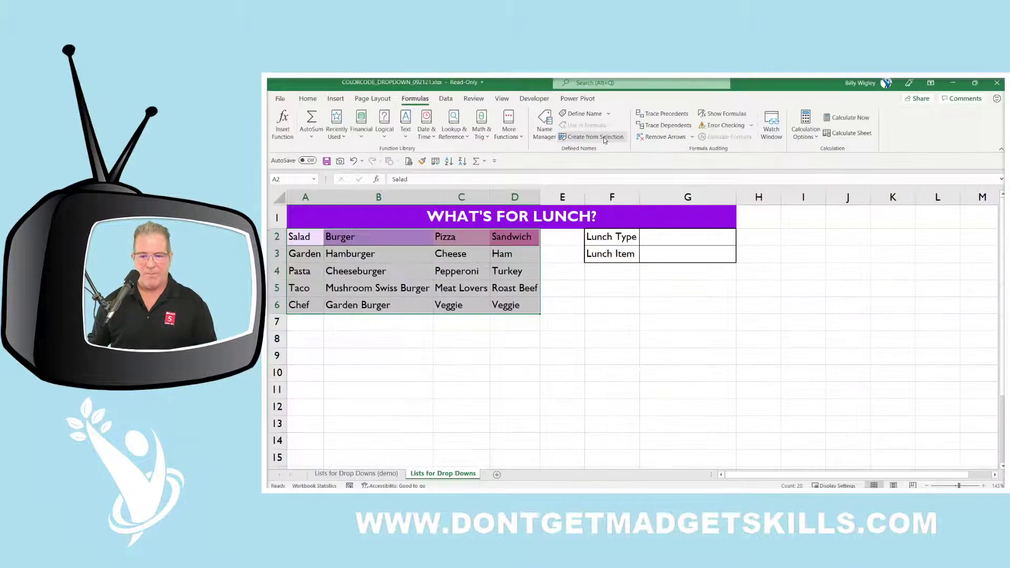
# Step: Name the A2:D6 lunch lists from the top-row headers only (Salad, Burger, Pizza, Sandwich)
pyautogui.click(778, 200)
pyautogui.moveTo(716, 290); pyautogui.dragTo(589, 266)
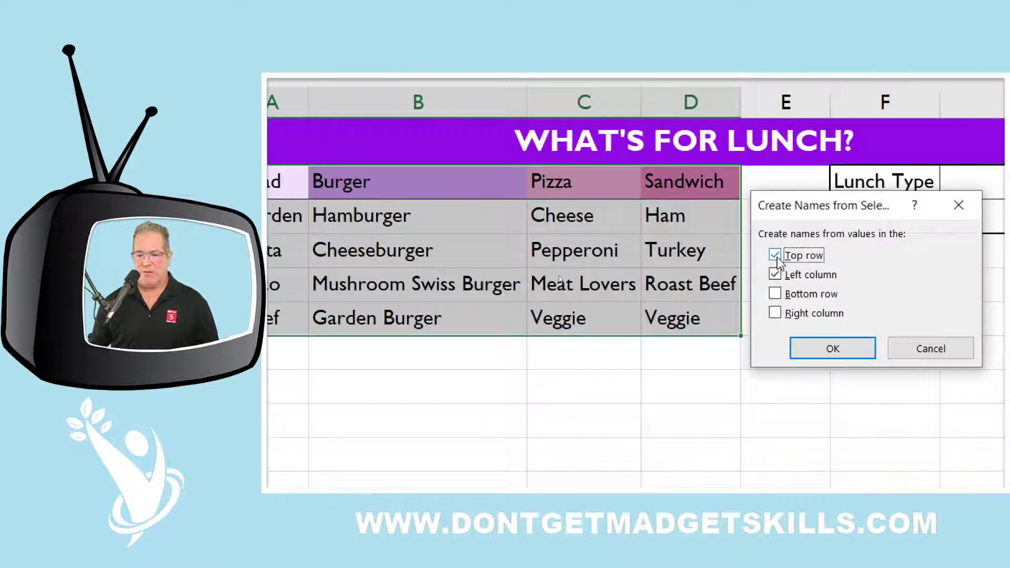
pyautogui.click(775, 275)
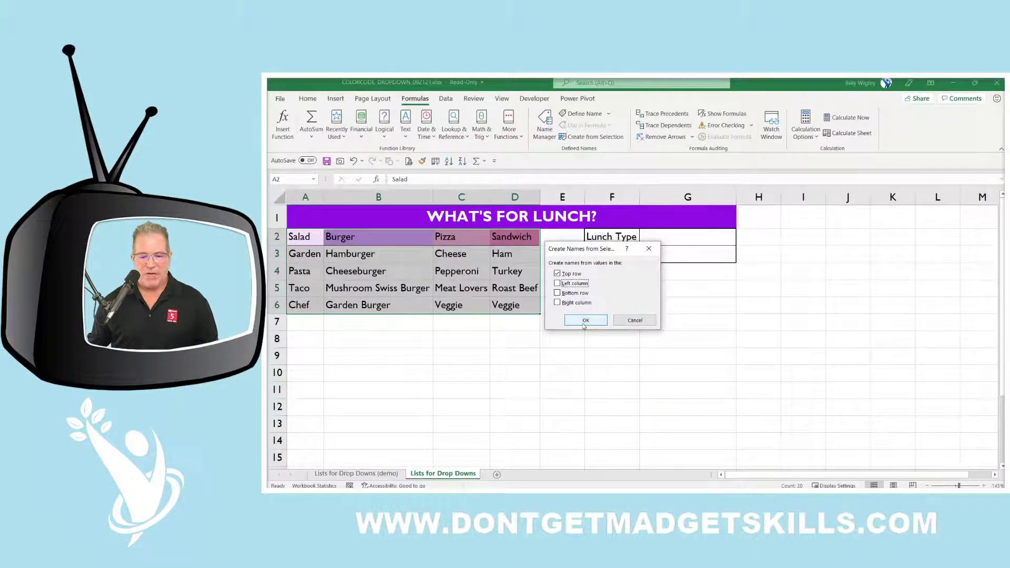
pyautogui.click(833, 348)
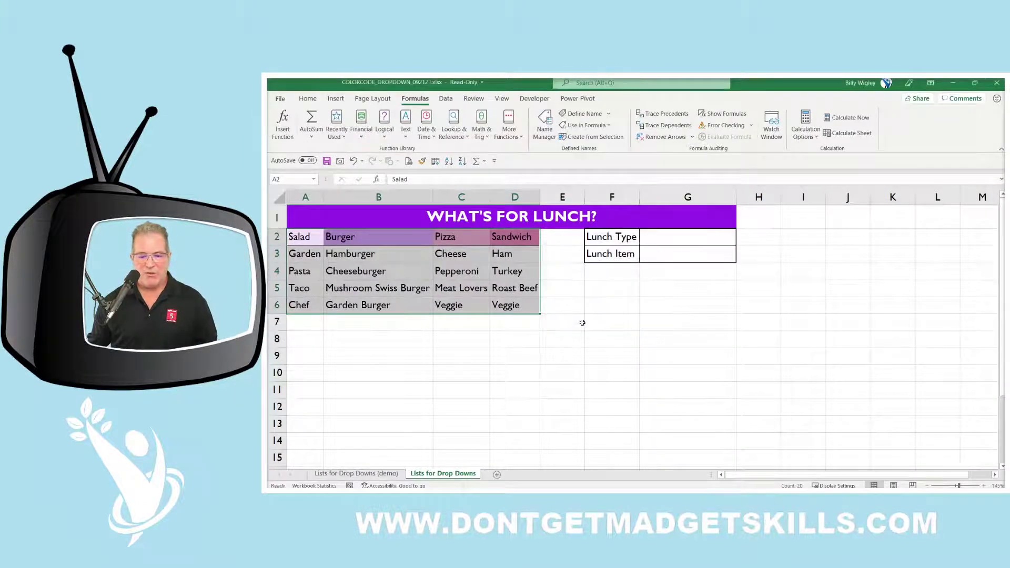
pyautogui.click(305, 240)
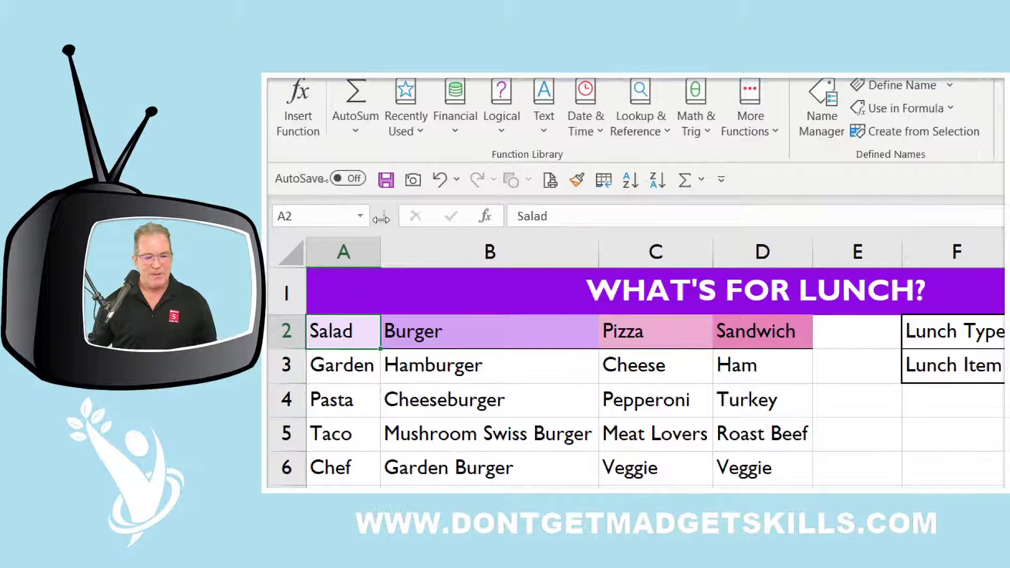
pyautogui.click(361, 216)
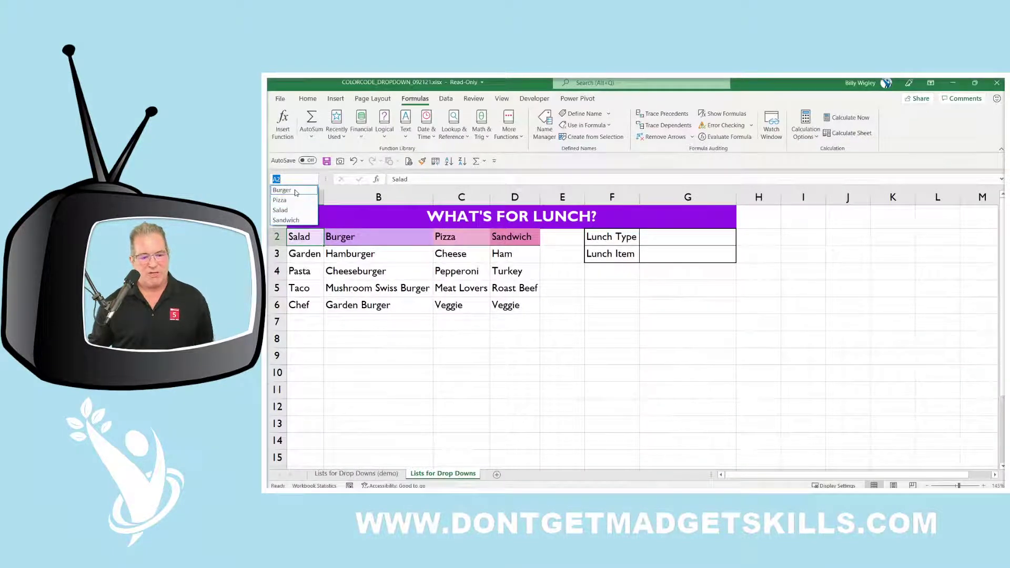
pyautogui.click(297, 238)
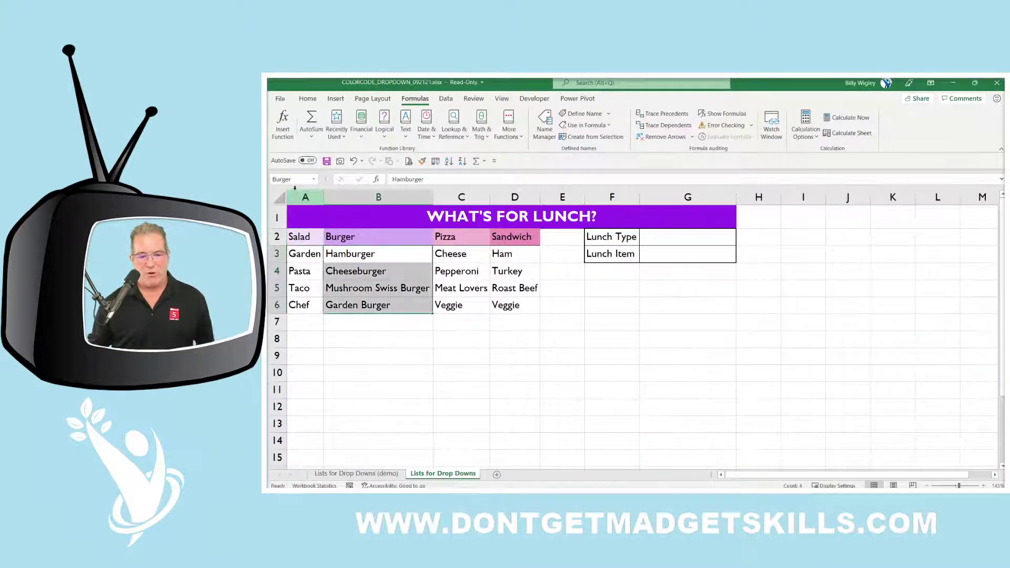
pyautogui.click(305, 179)
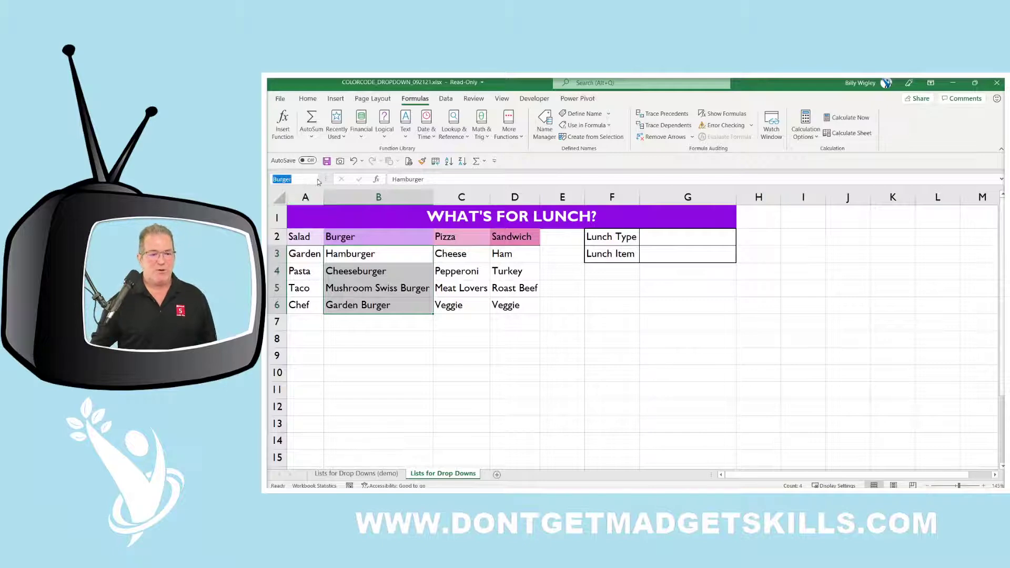
pyautogui.click(315, 179)
pyautogui.click(302, 210)
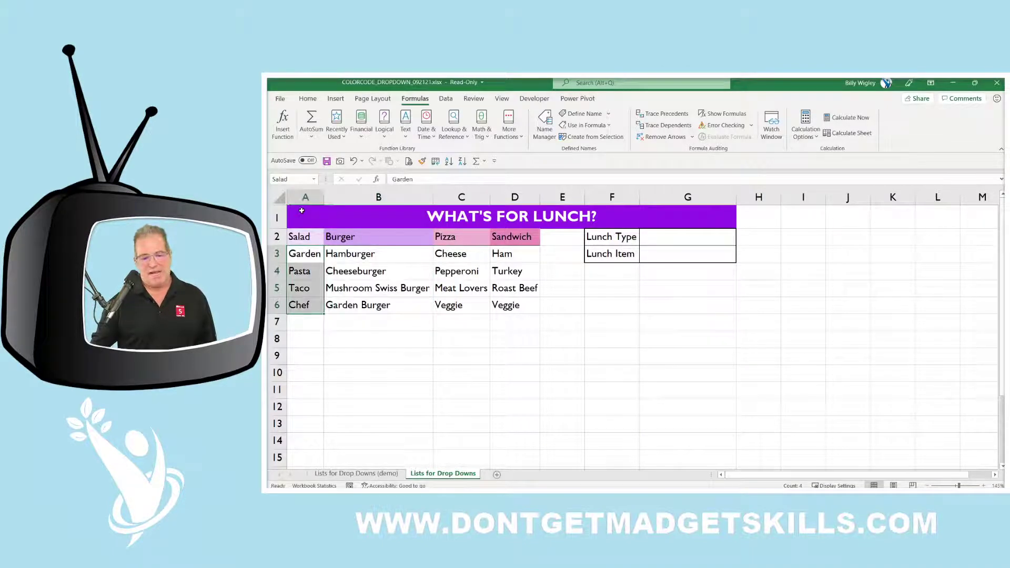
pyautogui.click(315, 238)
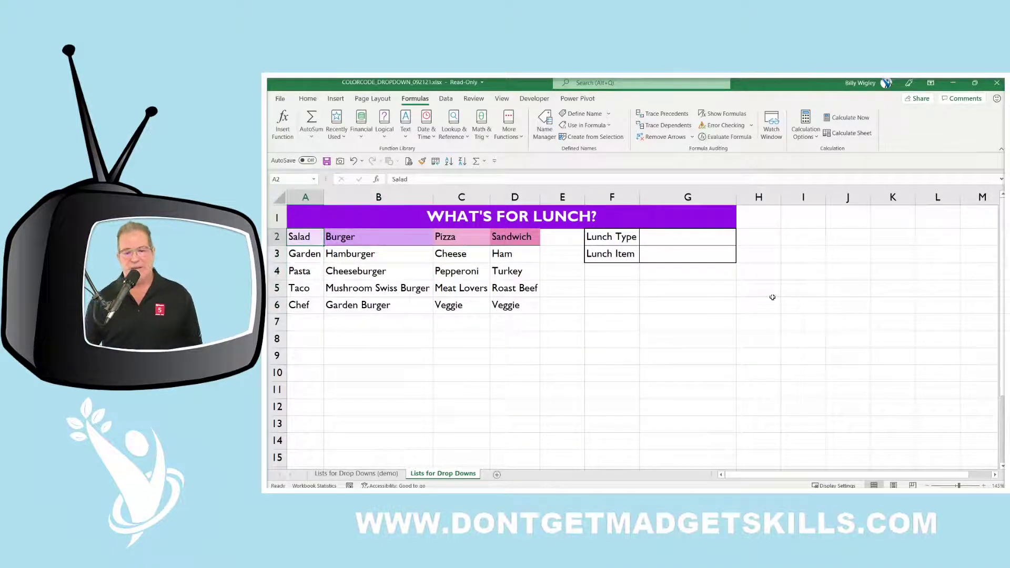
pyautogui.click(684, 237)
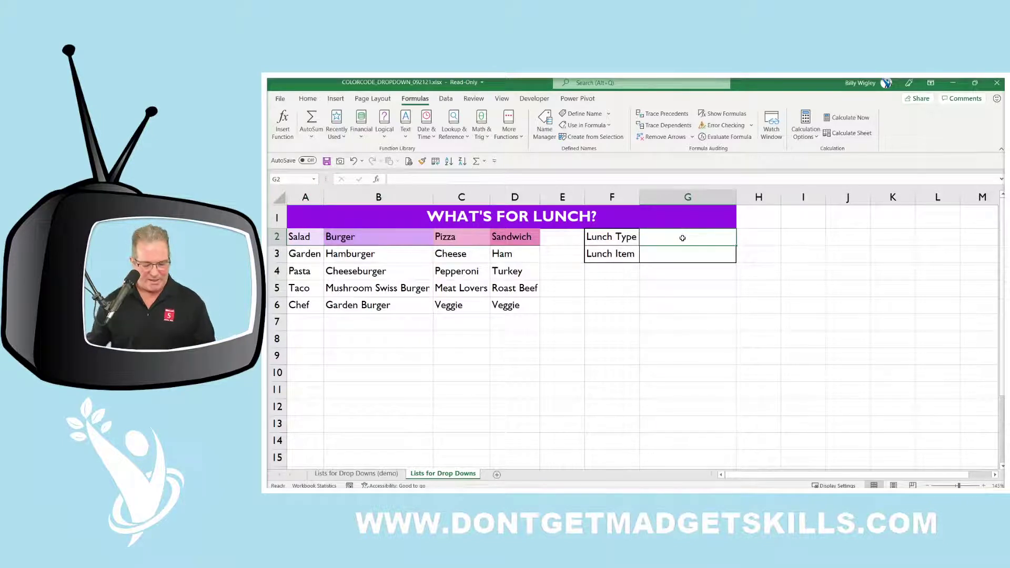
pyautogui.moveTo(630, 220)
pyautogui.mouseDown()
pyautogui.moveTo(649, 250)
pyautogui.moveTo(763, 258)
pyautogui.moveTo(842, 222)
pyautogui.mouseUp()
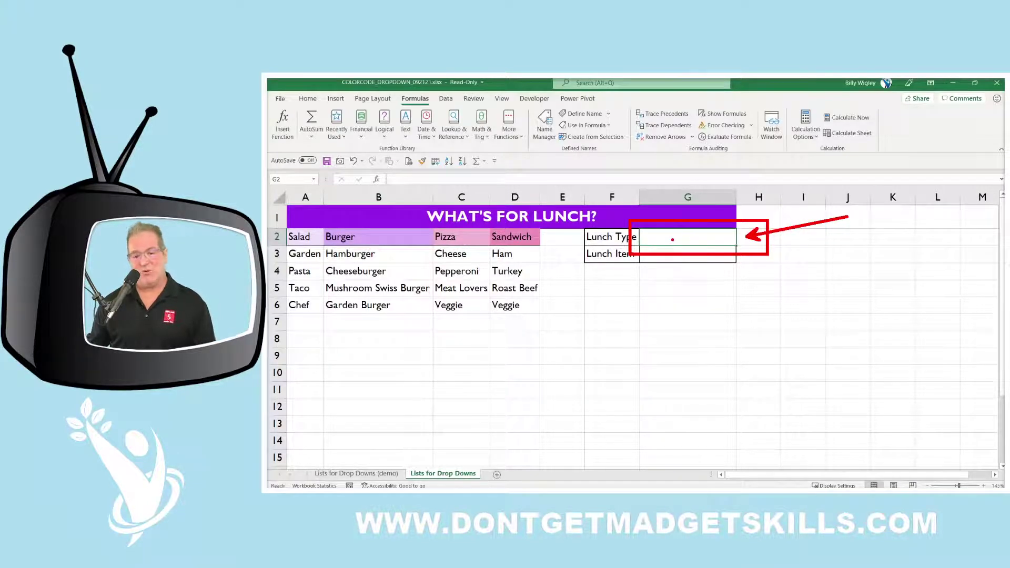
pyautogui.press('Escape')
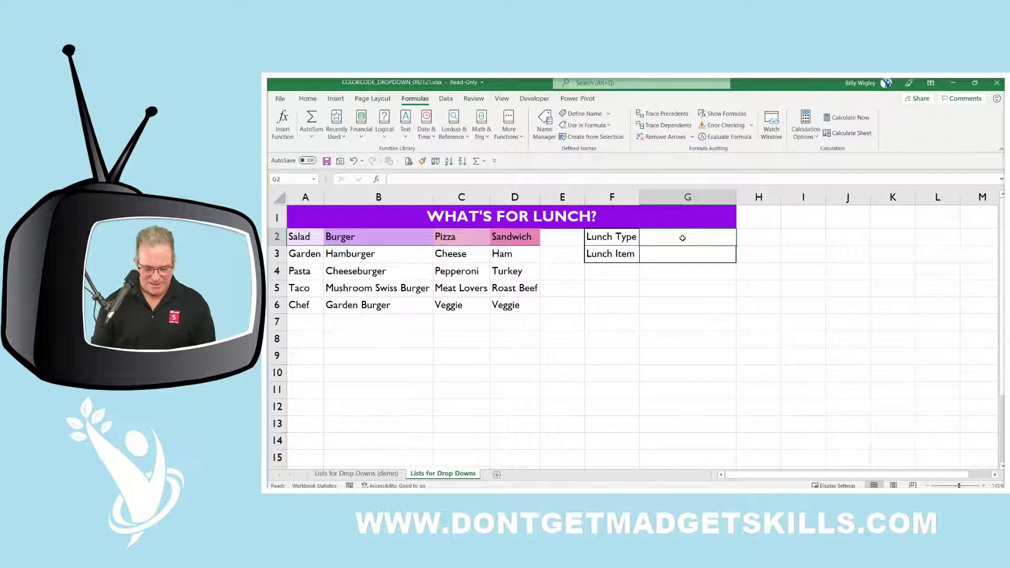
pyautogui.write('Salad')
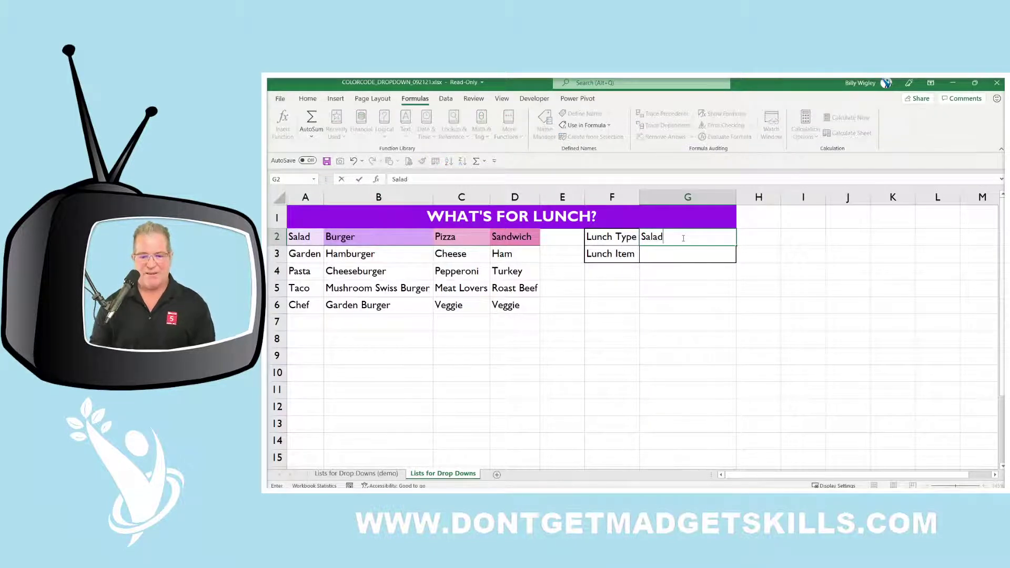
pyautogui.press('Return')
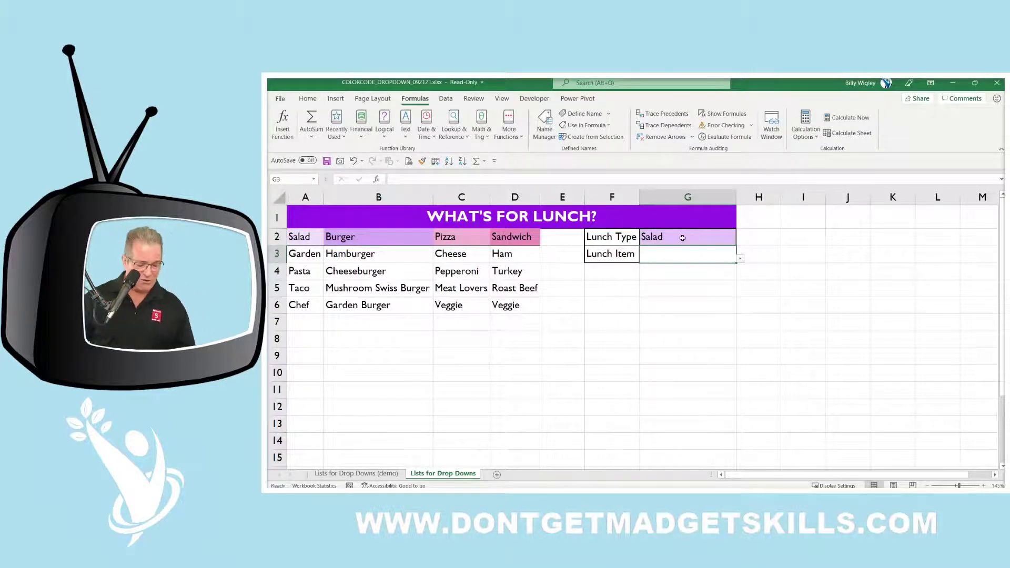
pyautogui.hotkey('ctrl', 'z')
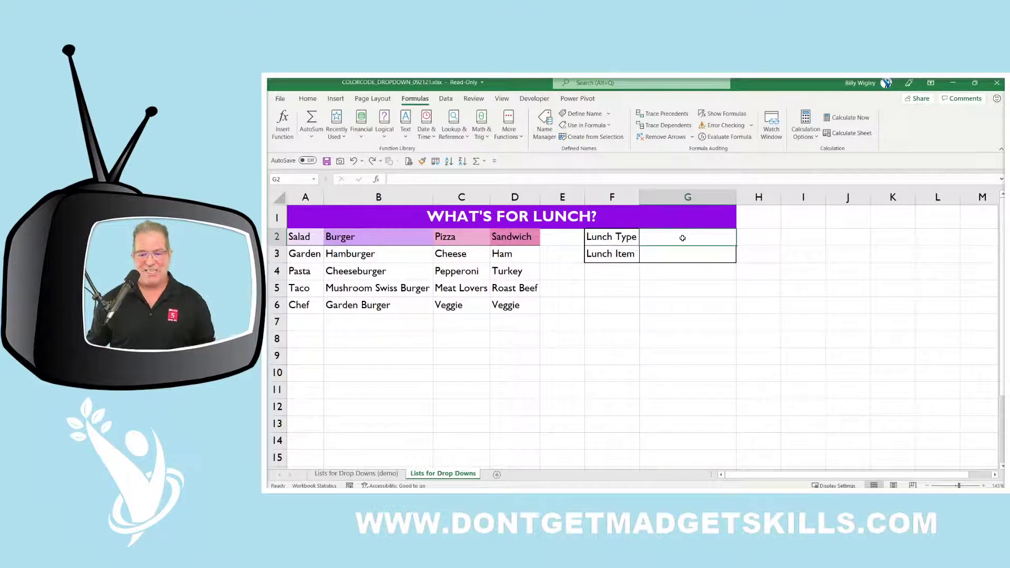